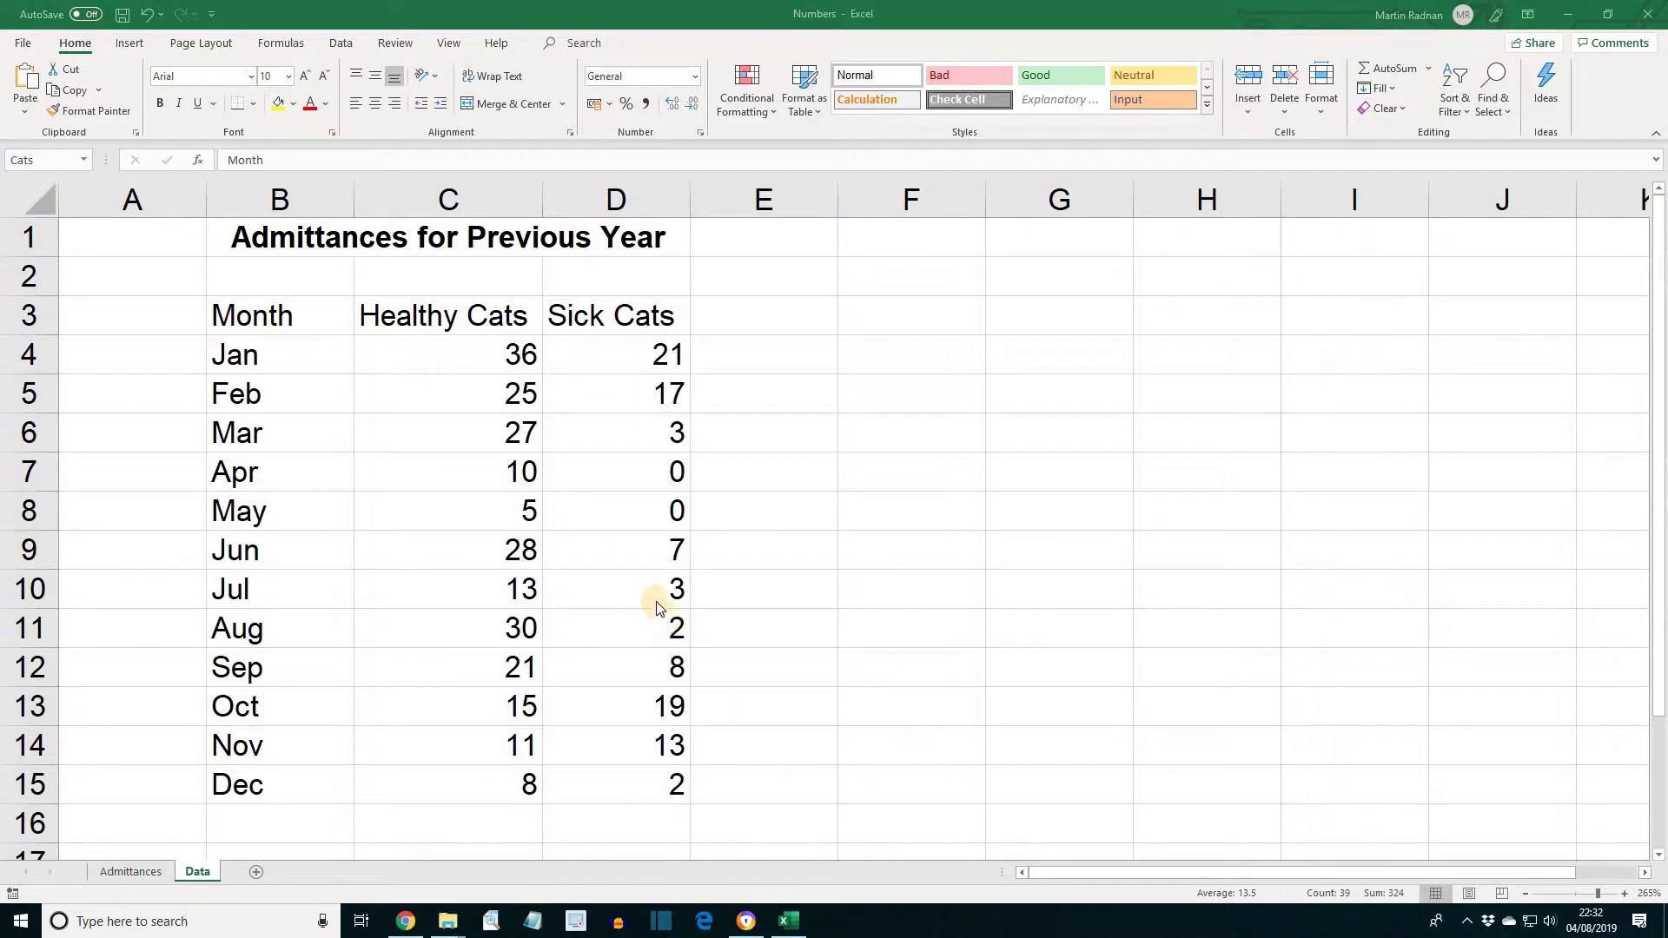
Change March's Healthy Cats value in C6 to 20 and view the Admittances chart sheet
click(488, 432)
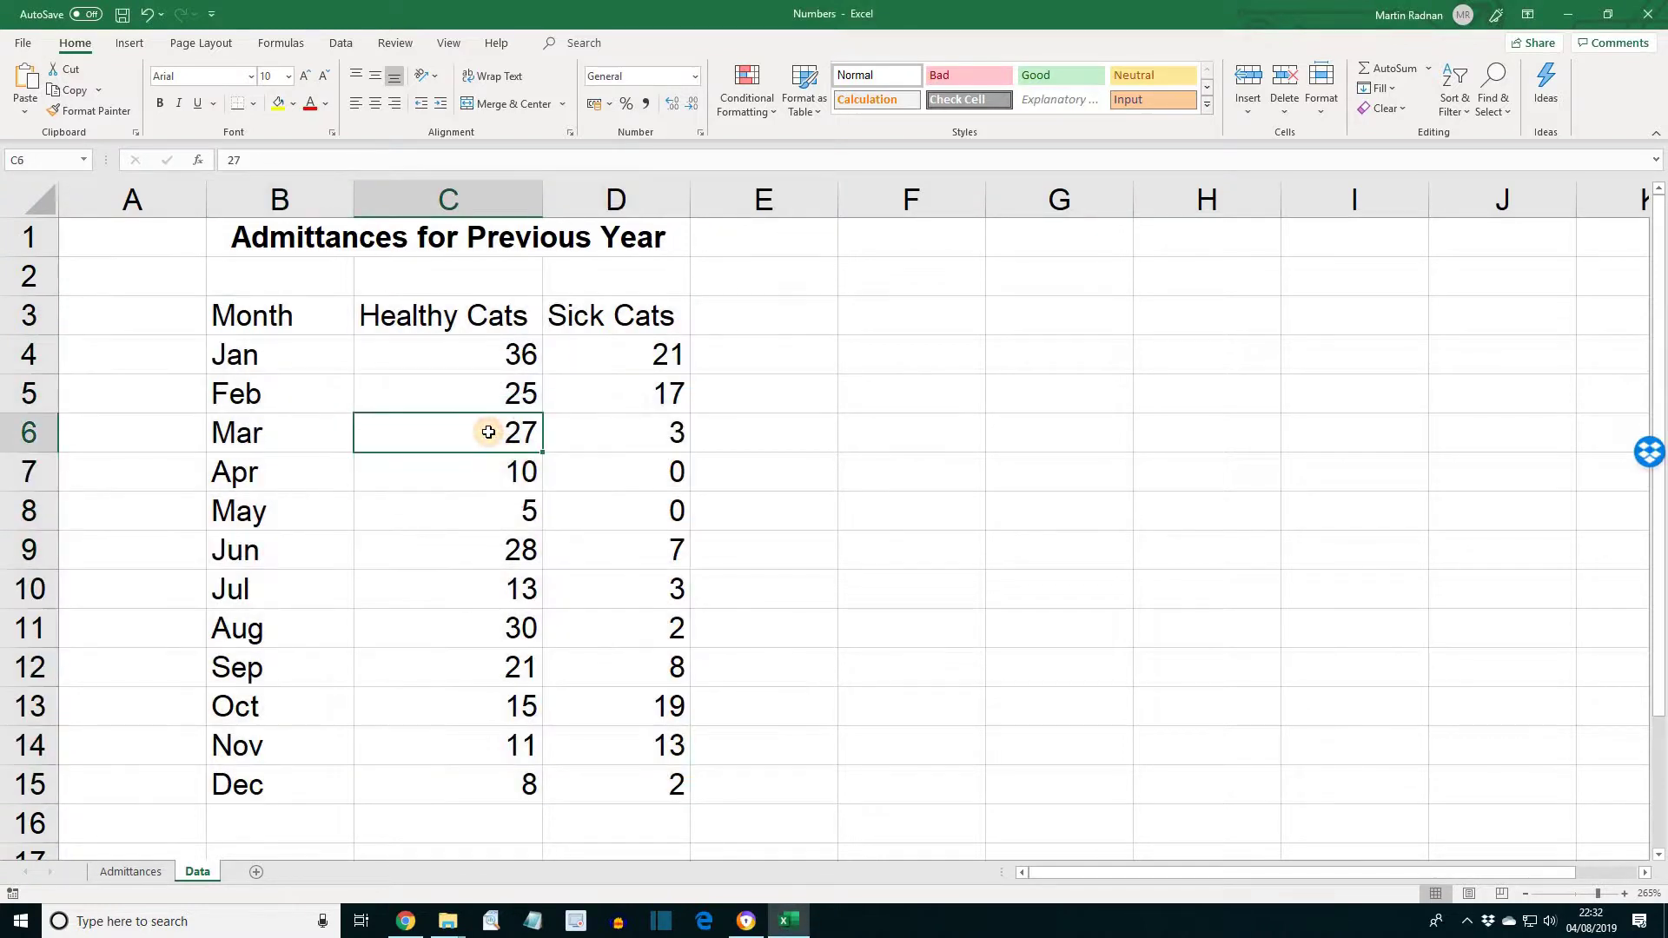
text(20)
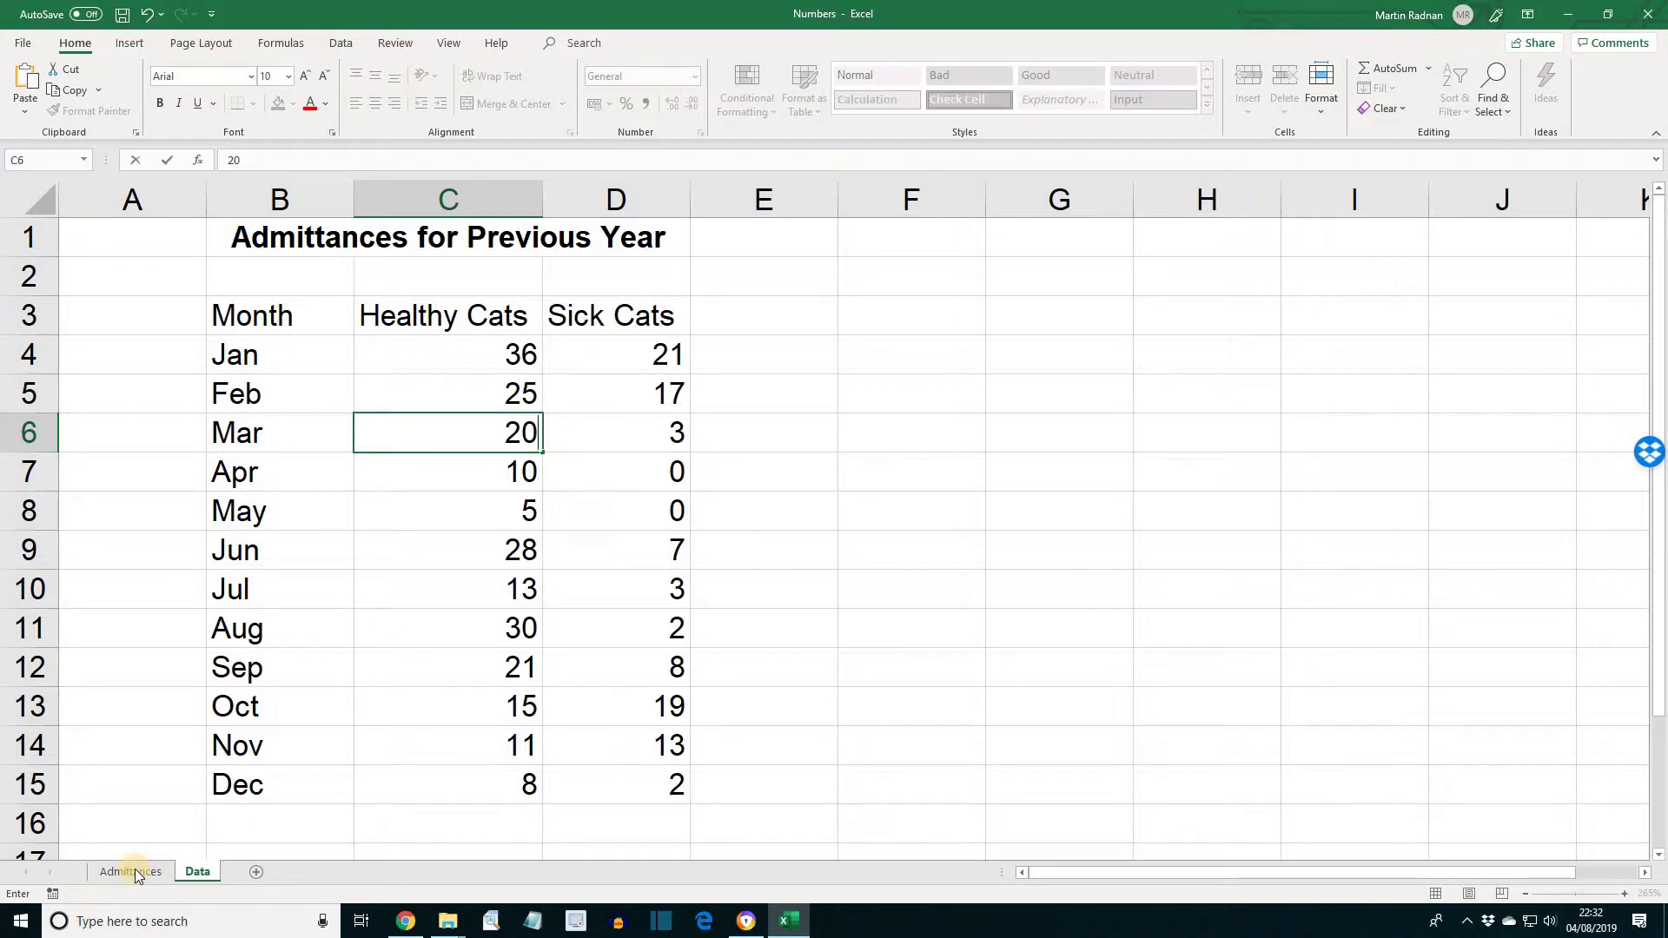
click(135, 871)
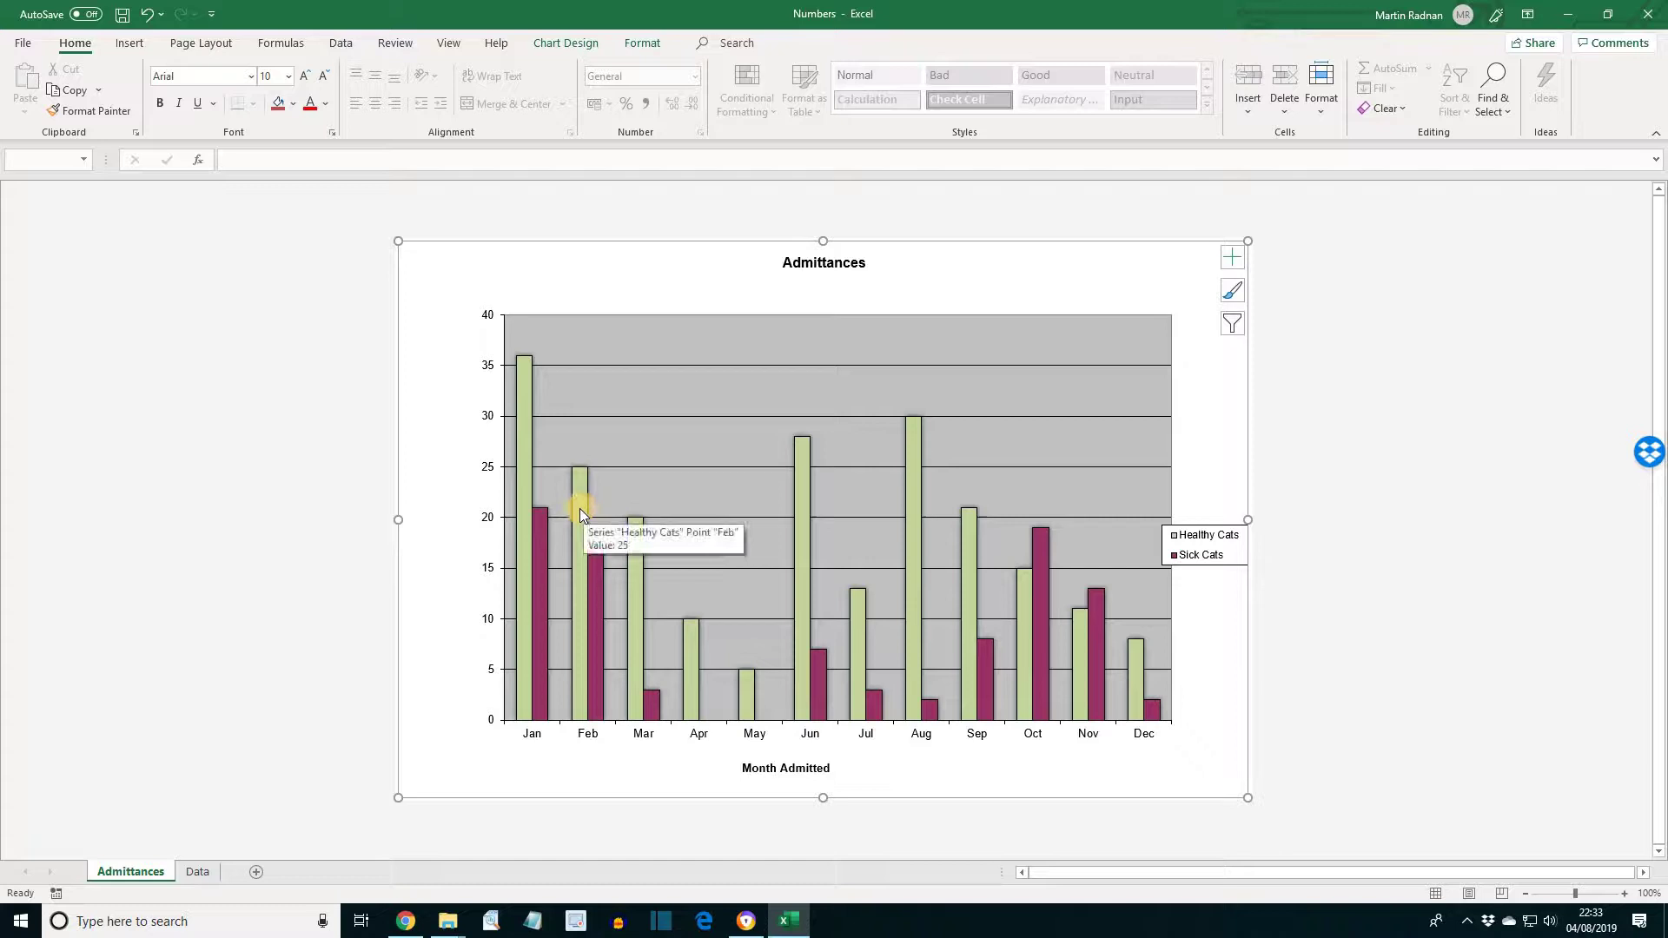
mouse_move(527, 491)
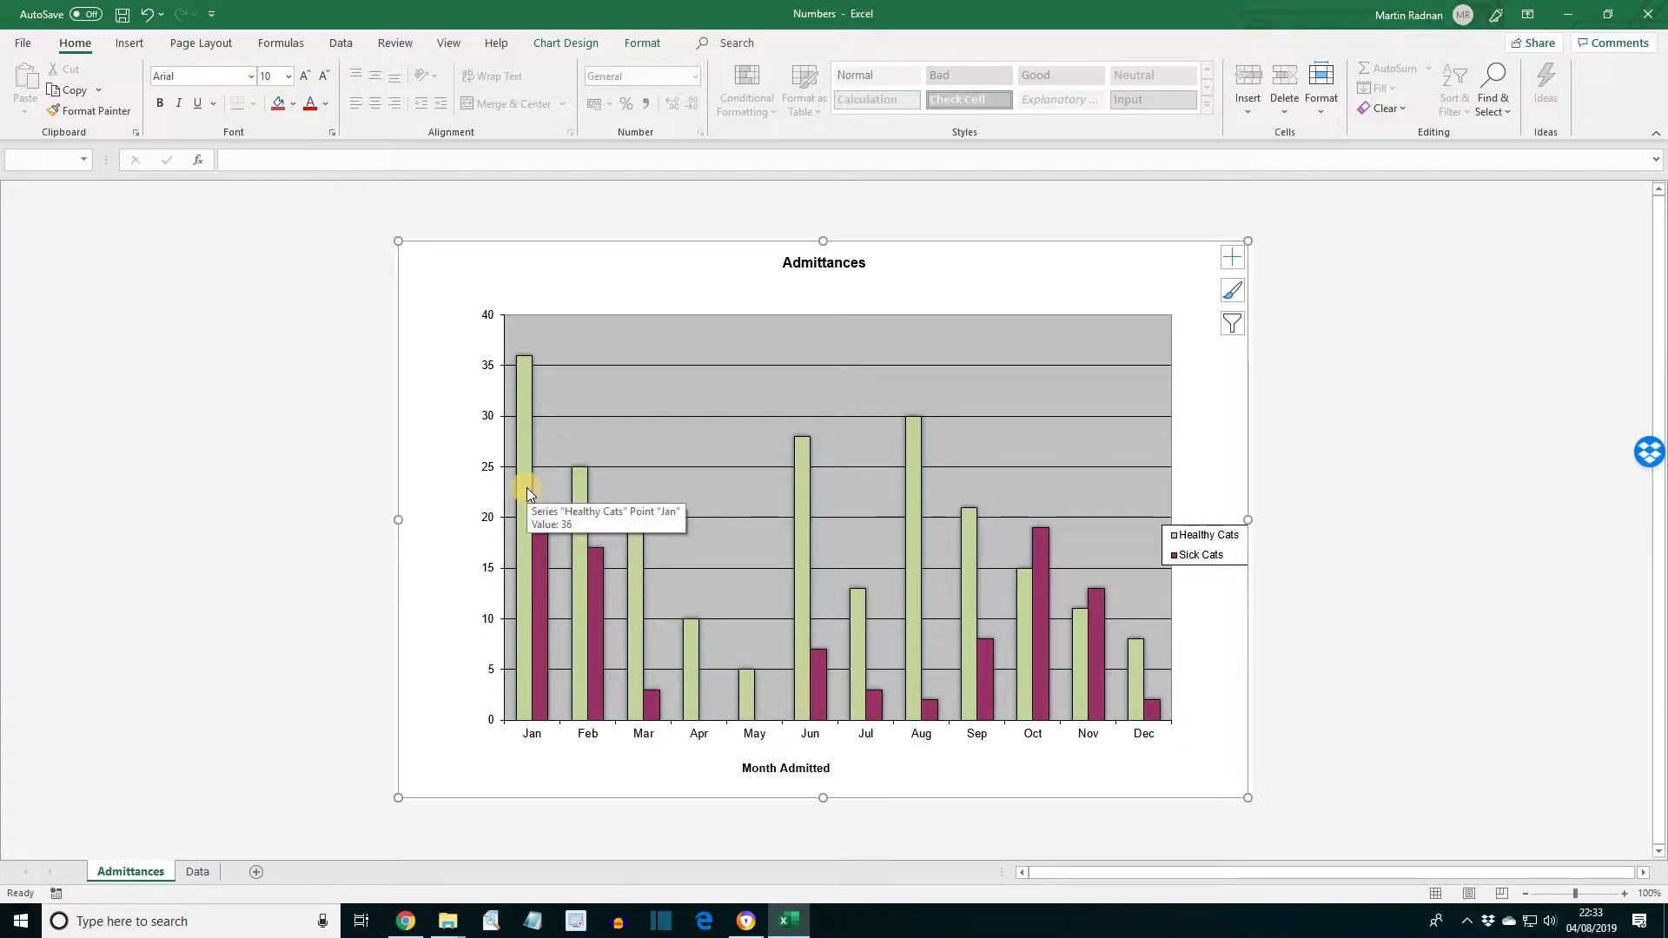
Give the Healthy Cats data series a solid Yellow fill from Standard Colors
right_click(527, 491)
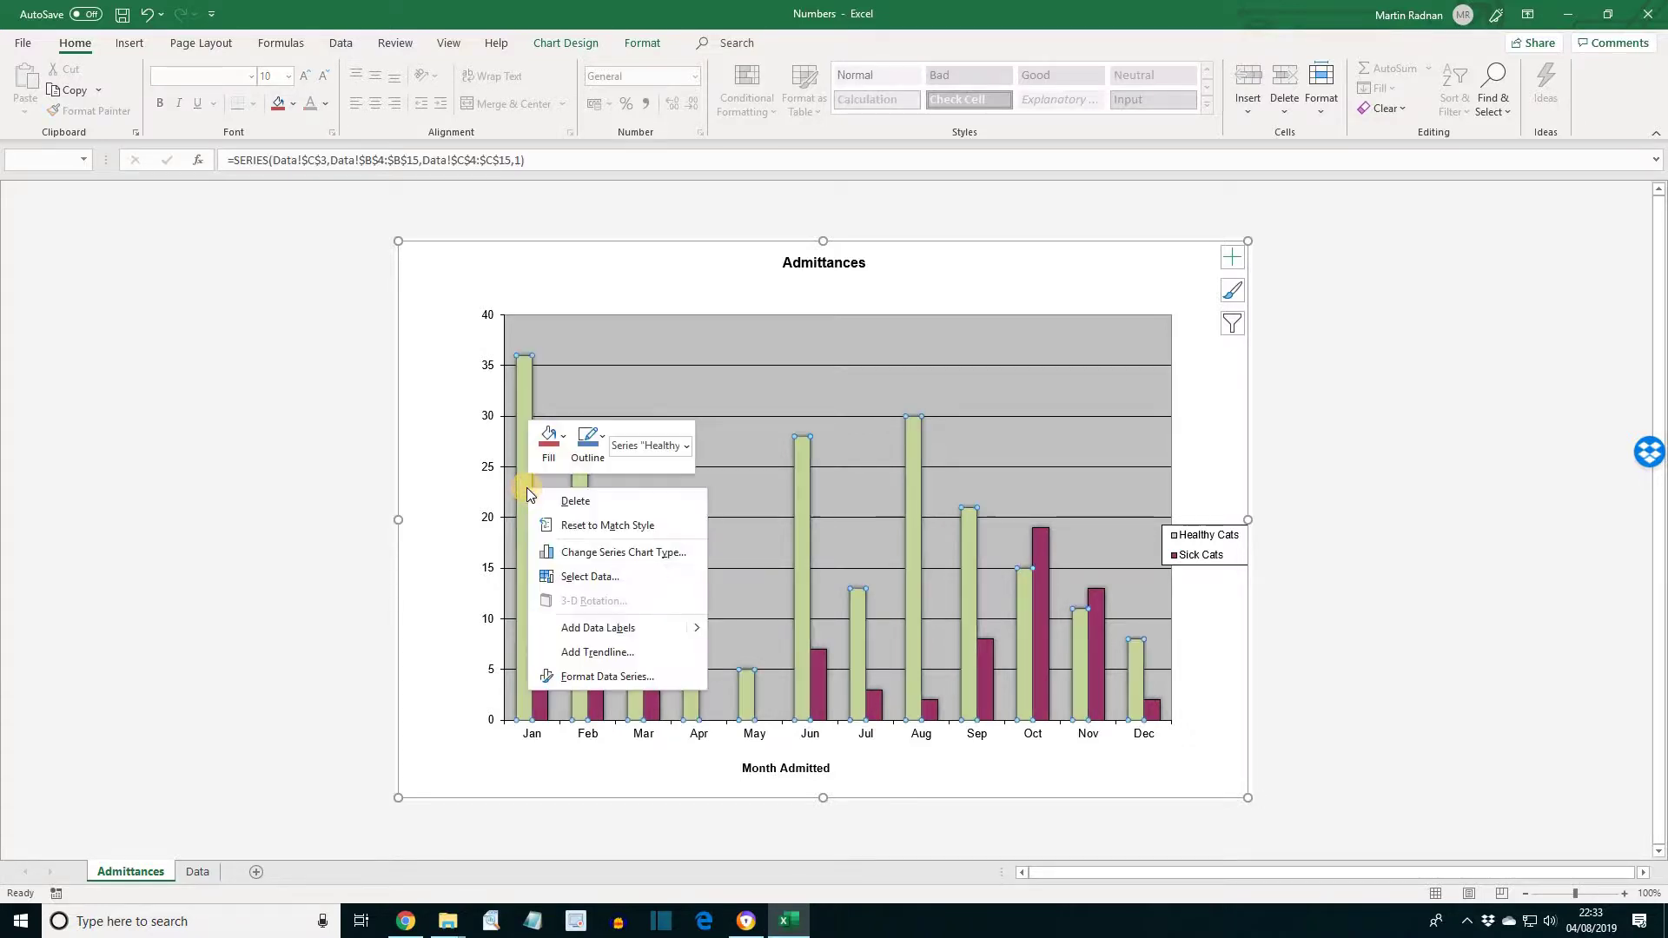
click(599, 678)
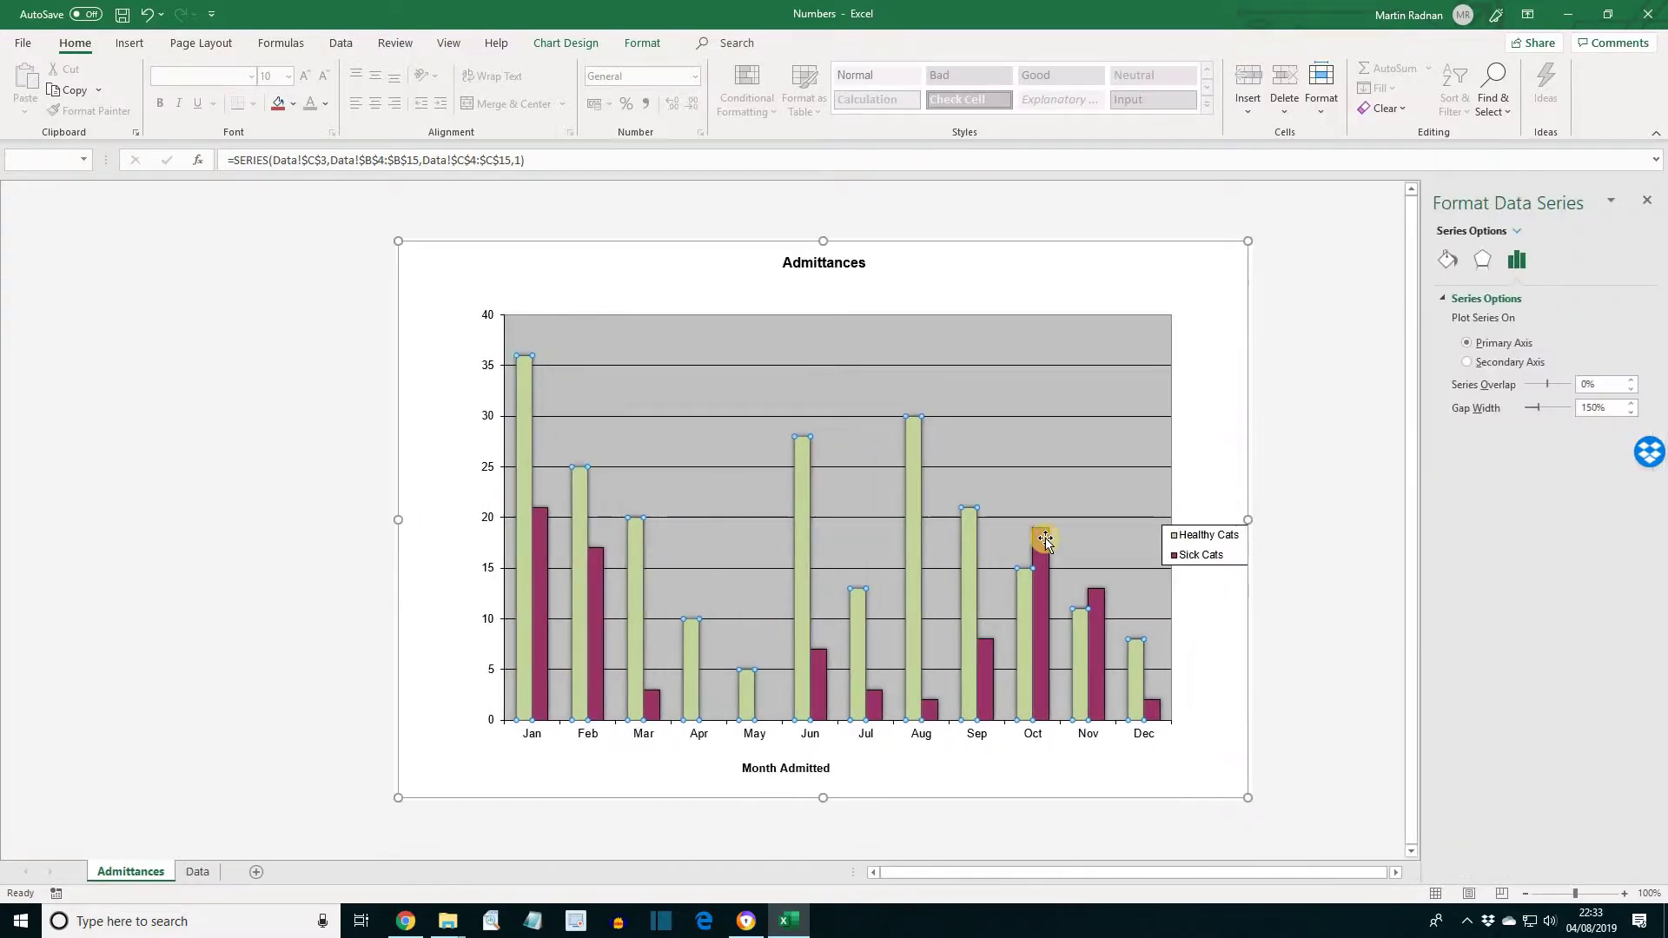
click(1446, 260)
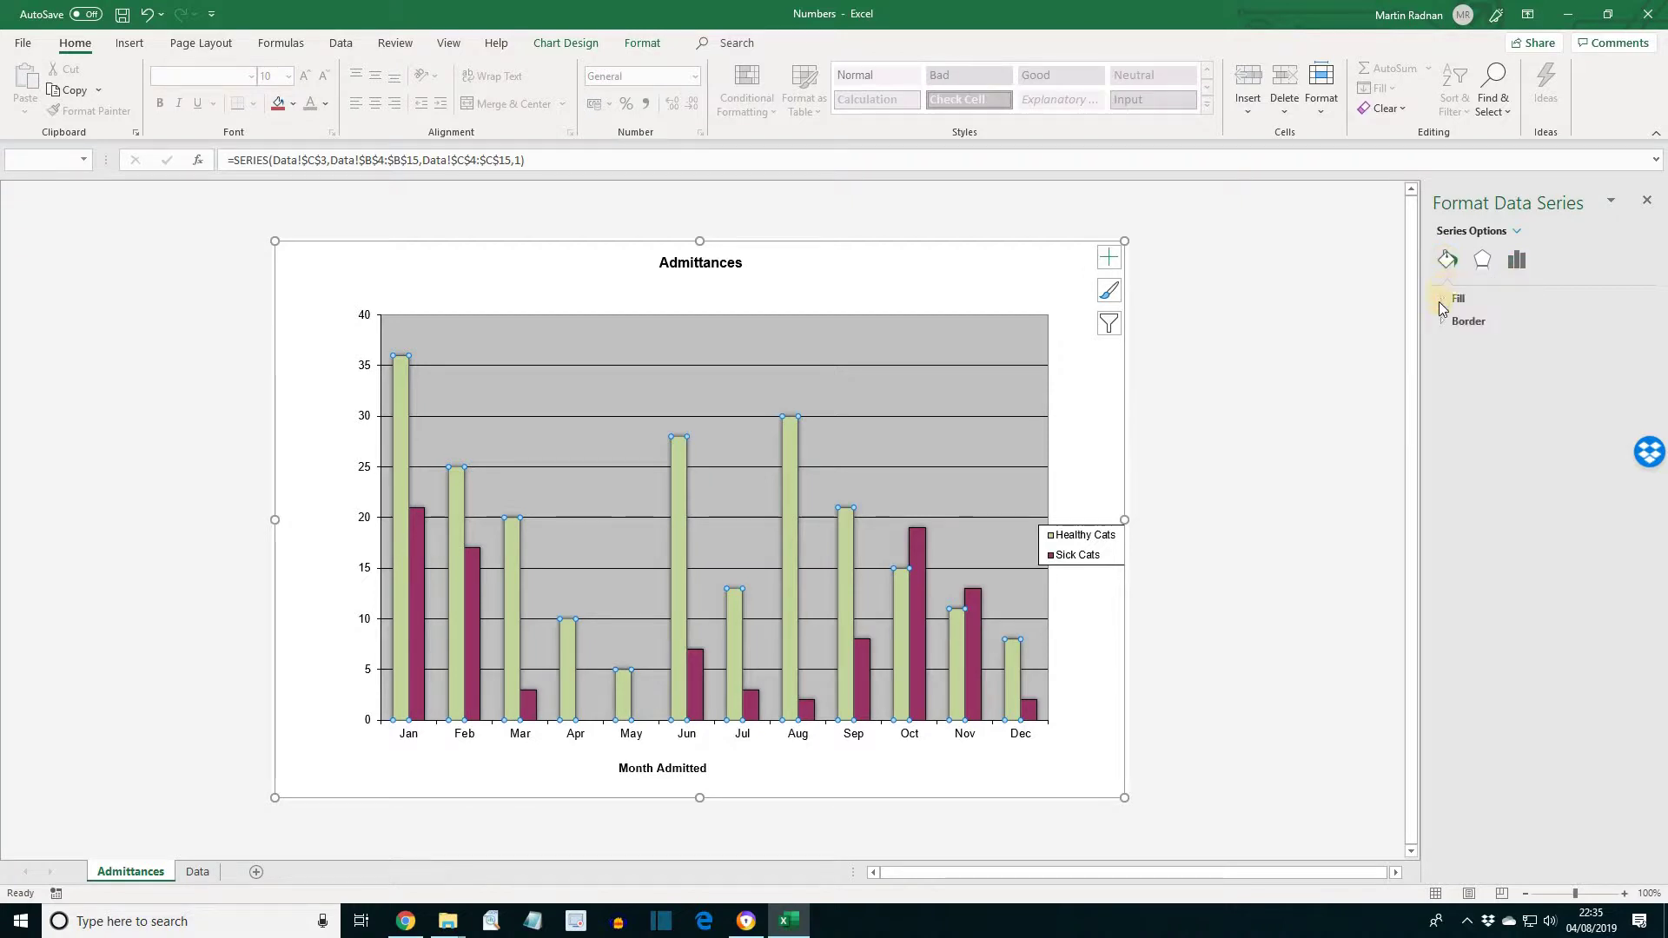
click(1441, 300)
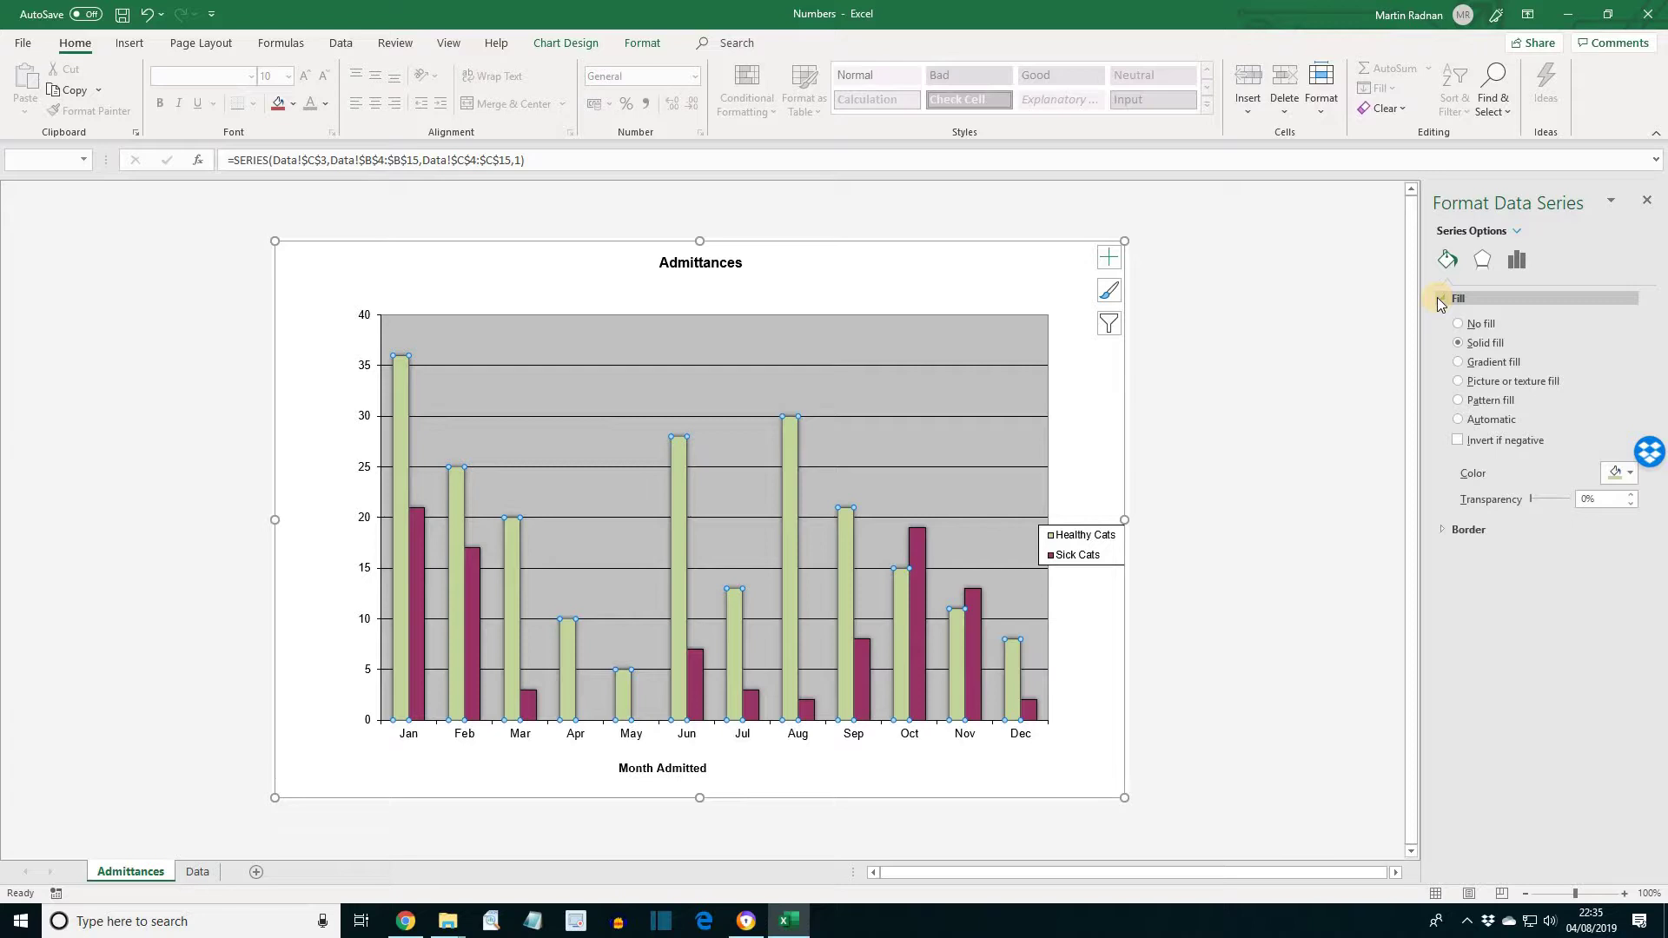
click(1619, 473)
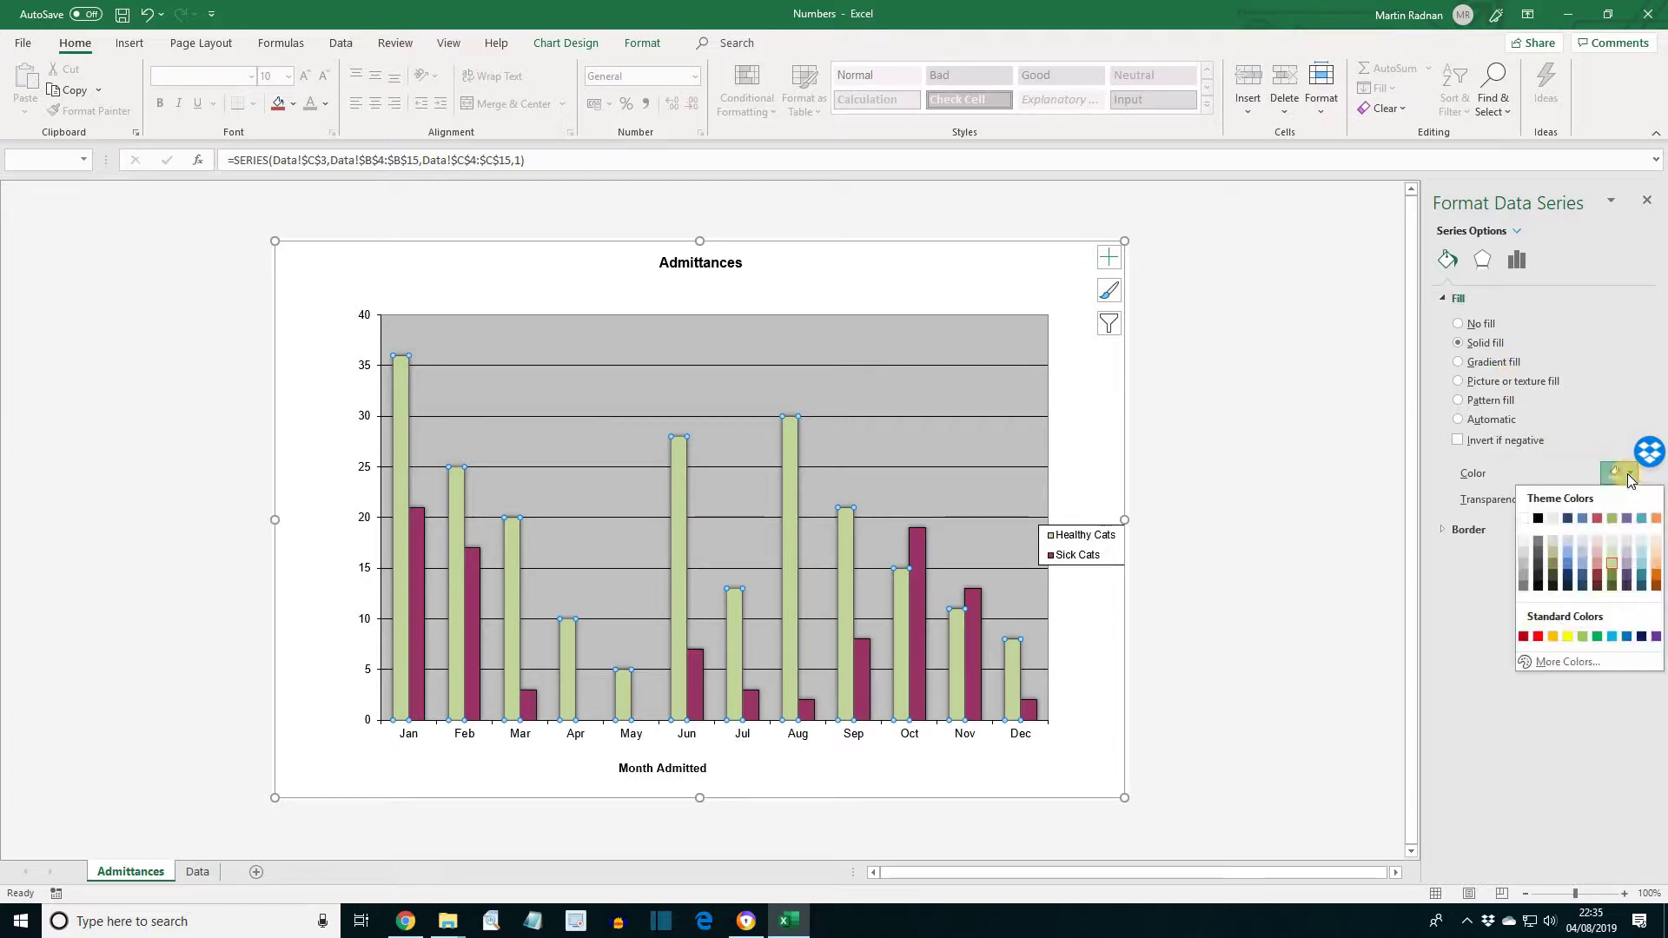
click(1563, 637)
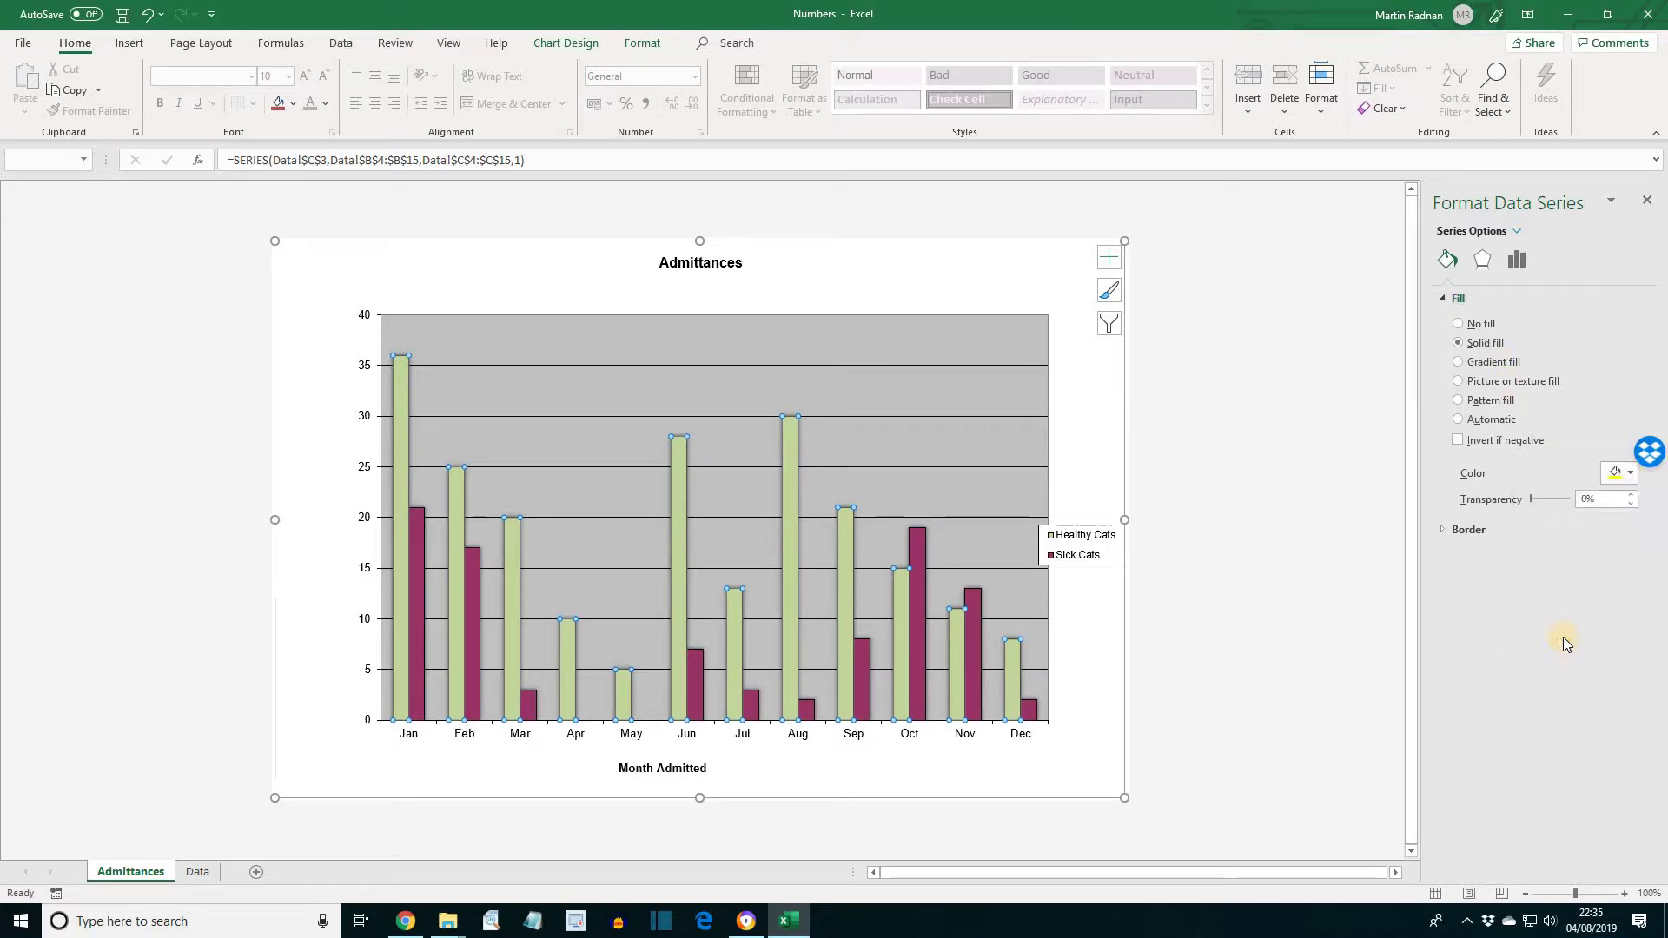
Close the Format Data Series pane and the Numbers workbook, returning to the DATA FILES folder
click(1652, 205)
click(636, 216)
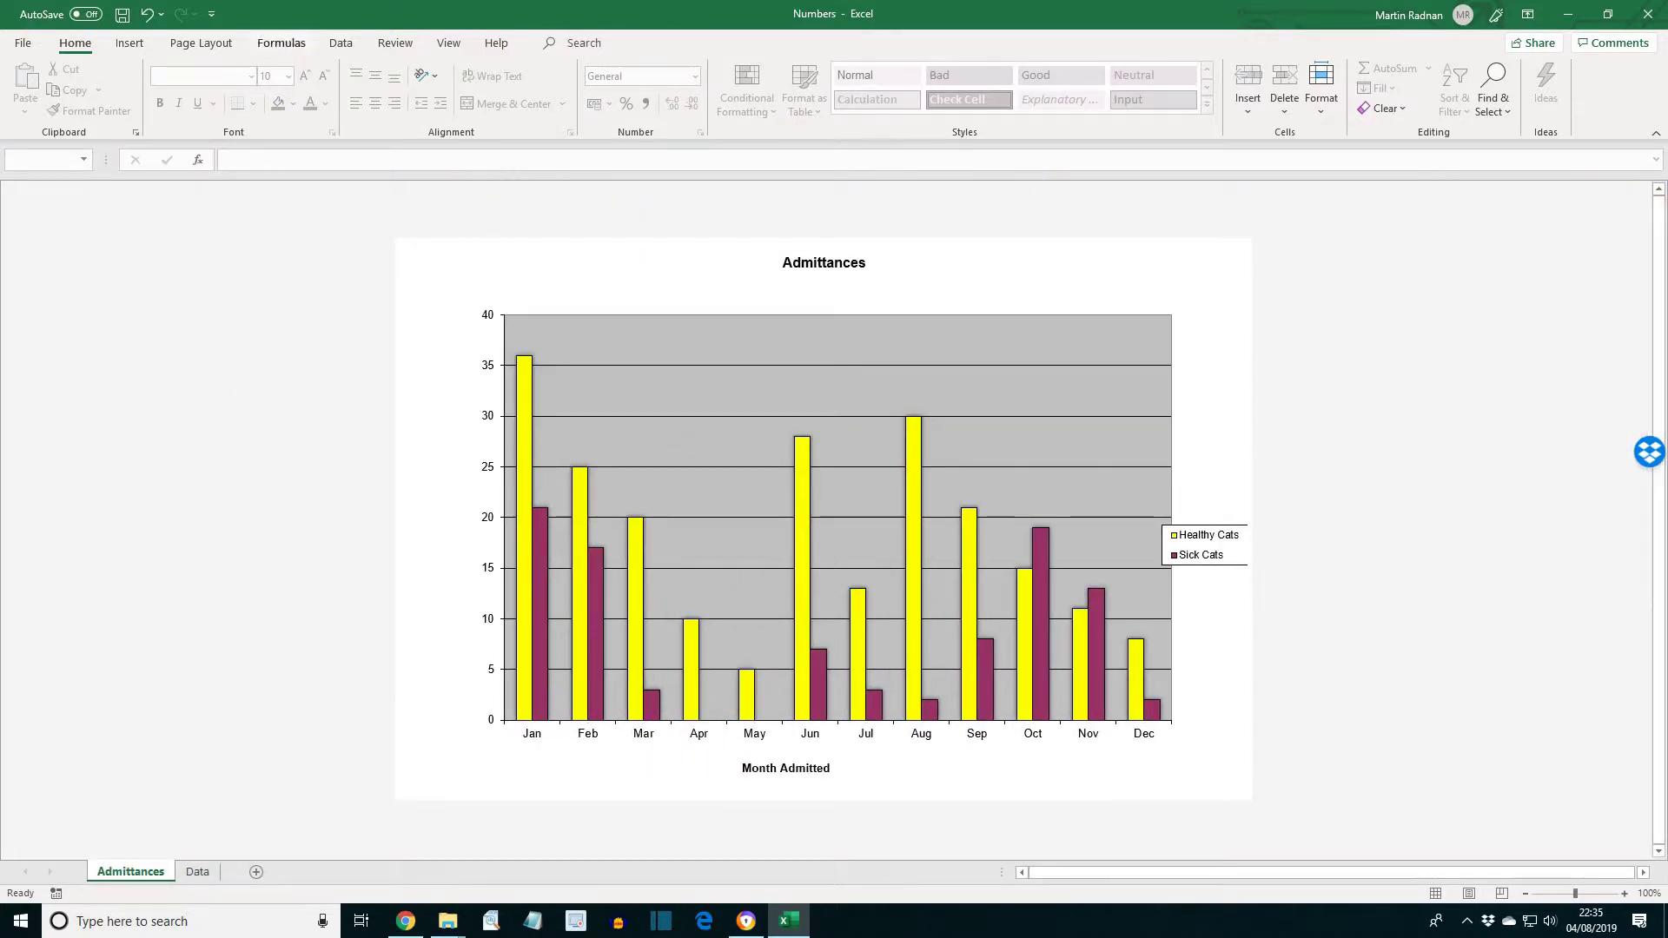
click(28, 45)
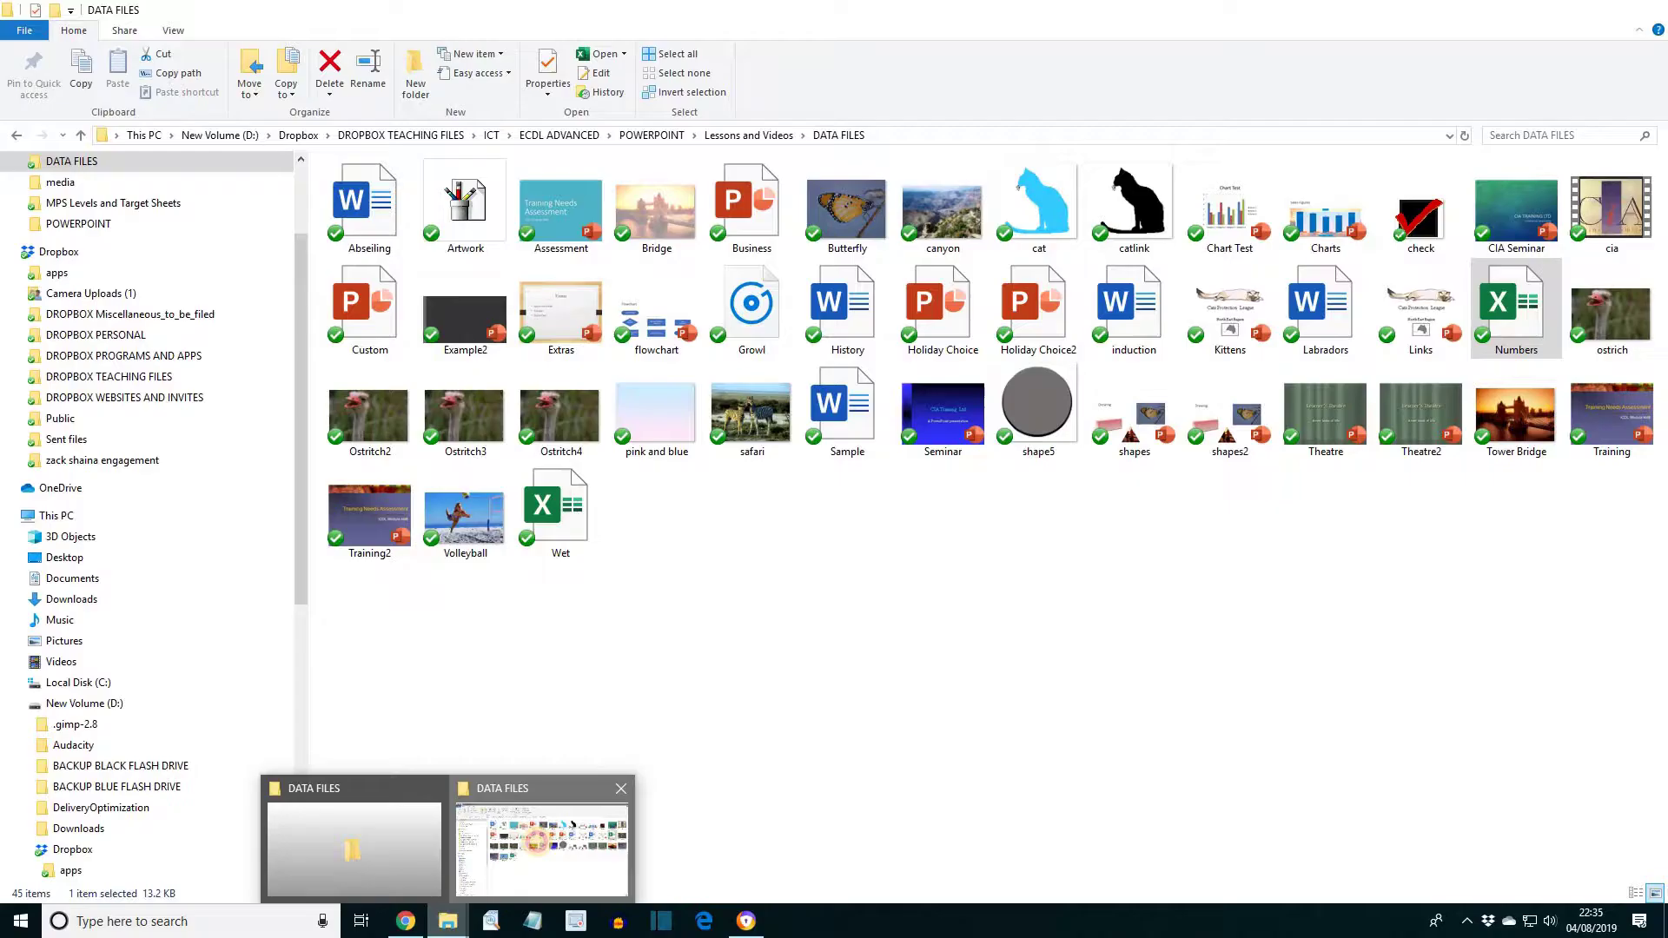
click(536, 841)
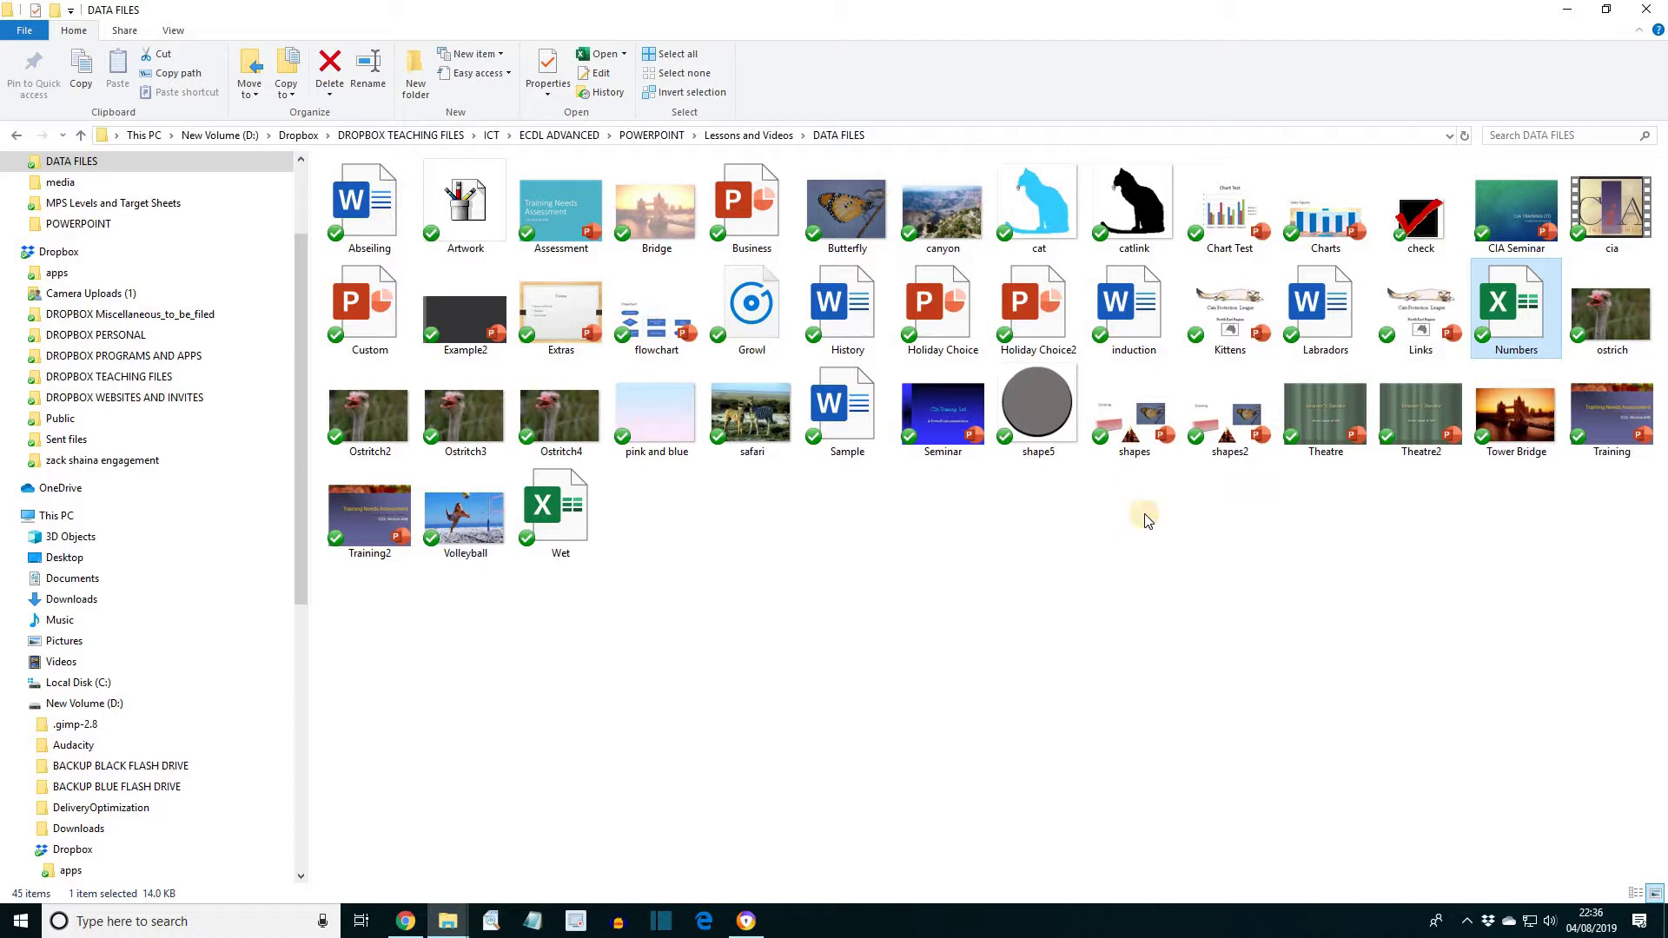
Open Labradors and add 'This shelter is now closed.' as a new paragraph after 'here.'
double_click(1327, 309)
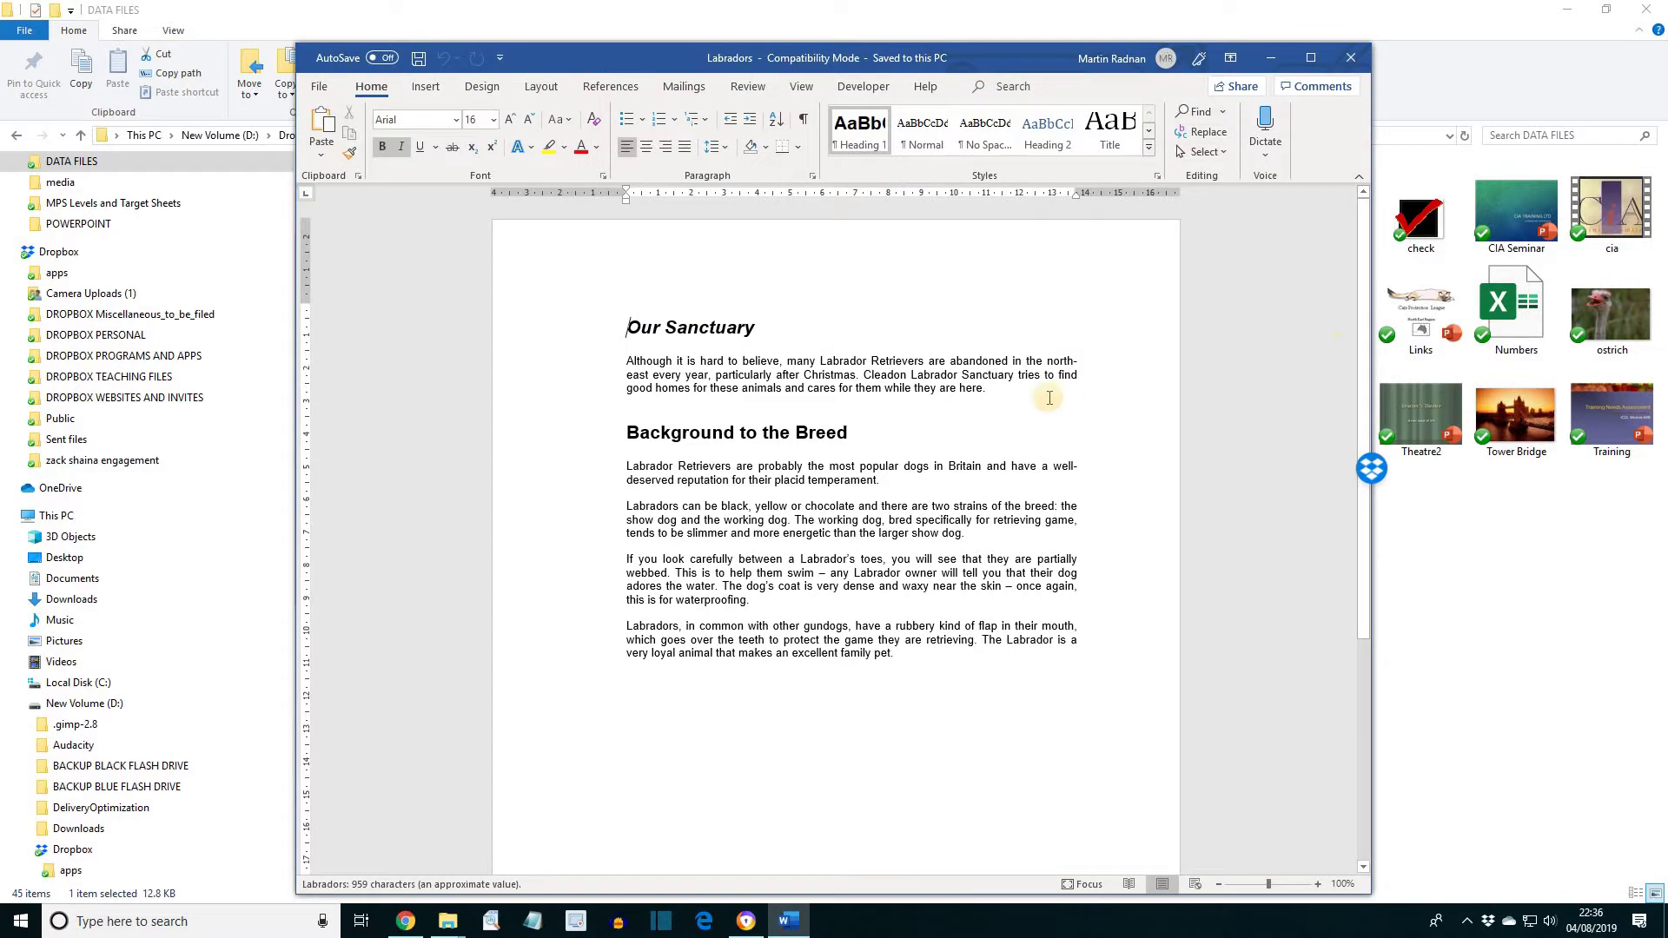
click(1181, 360)
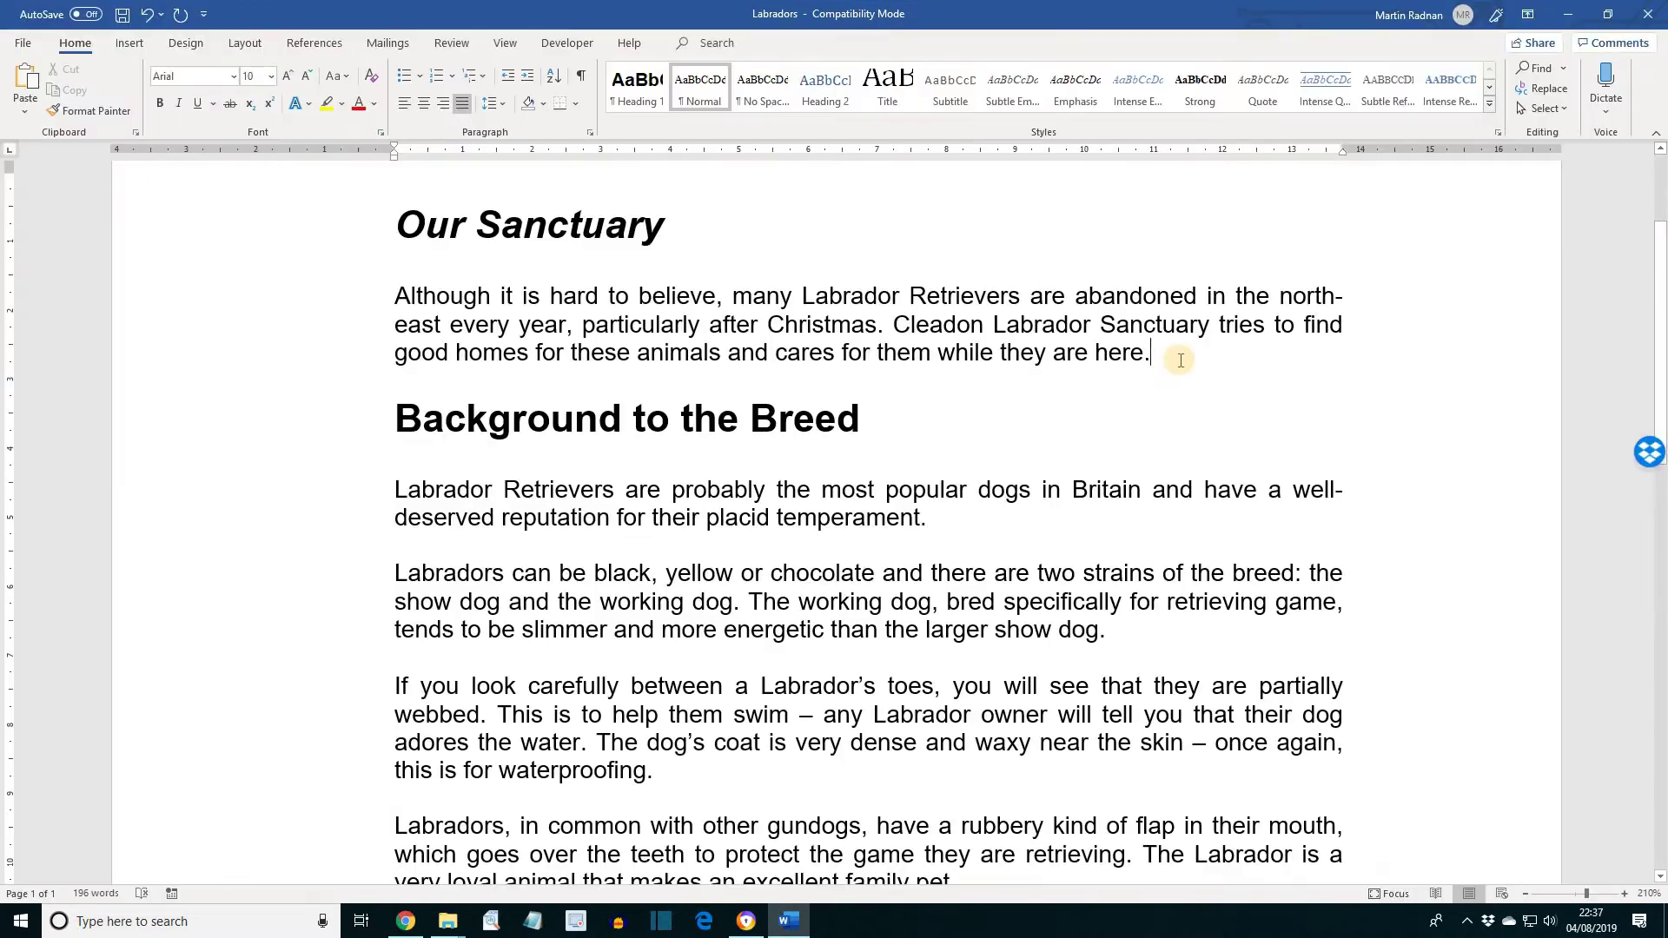
key(Return)
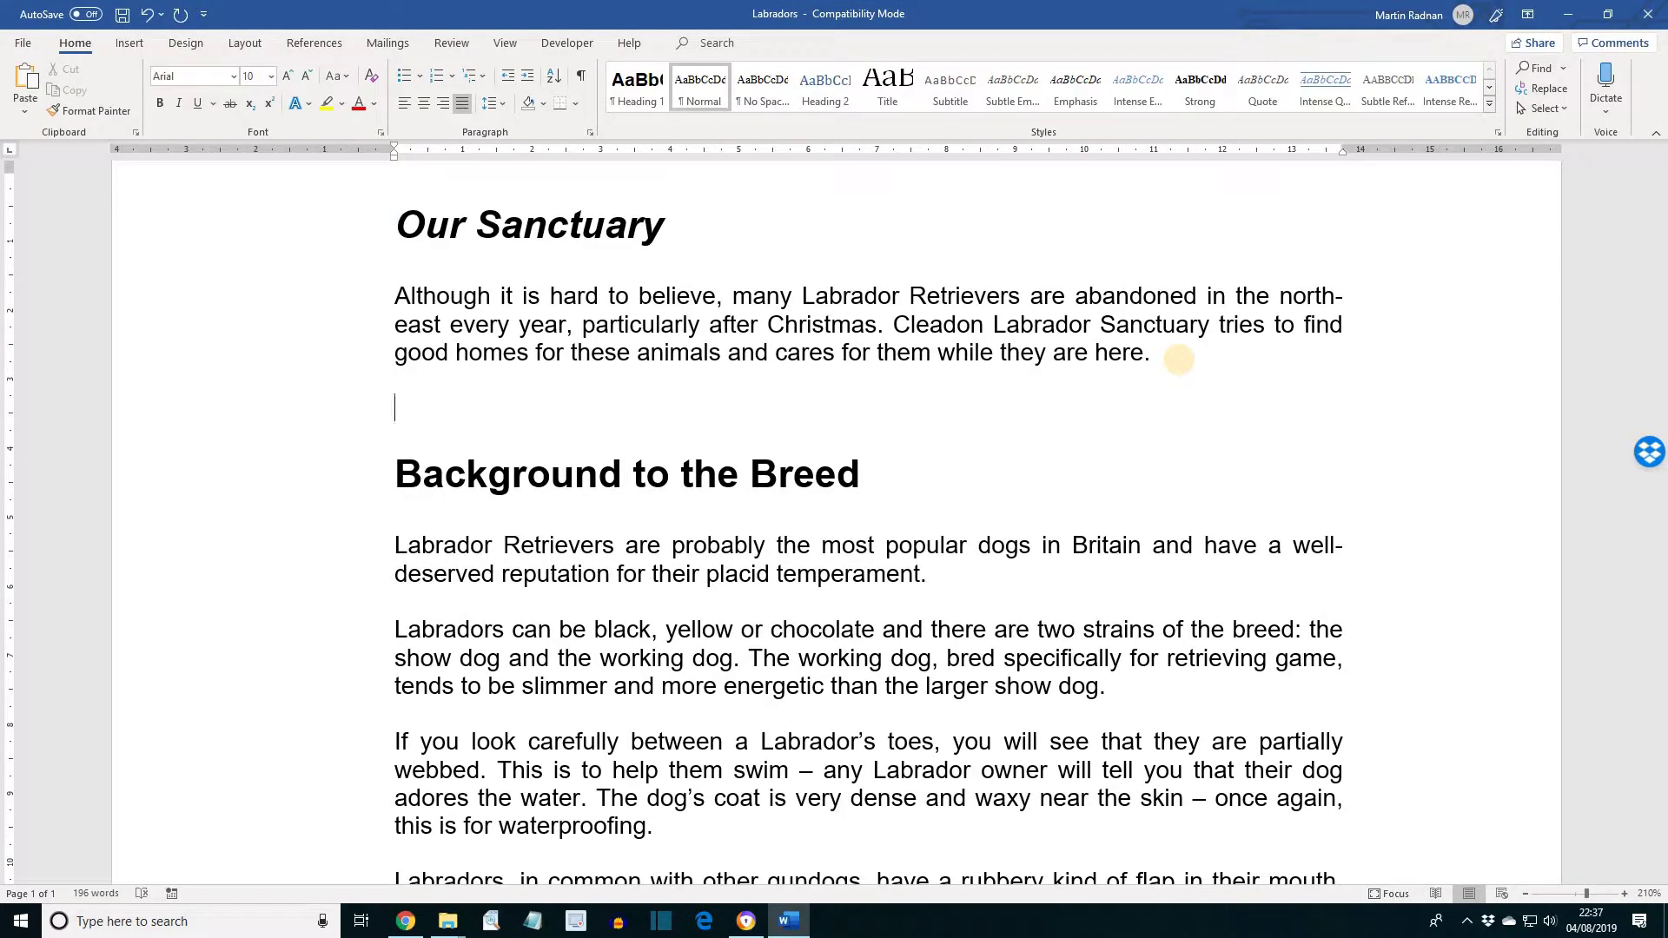
text(This shelter )
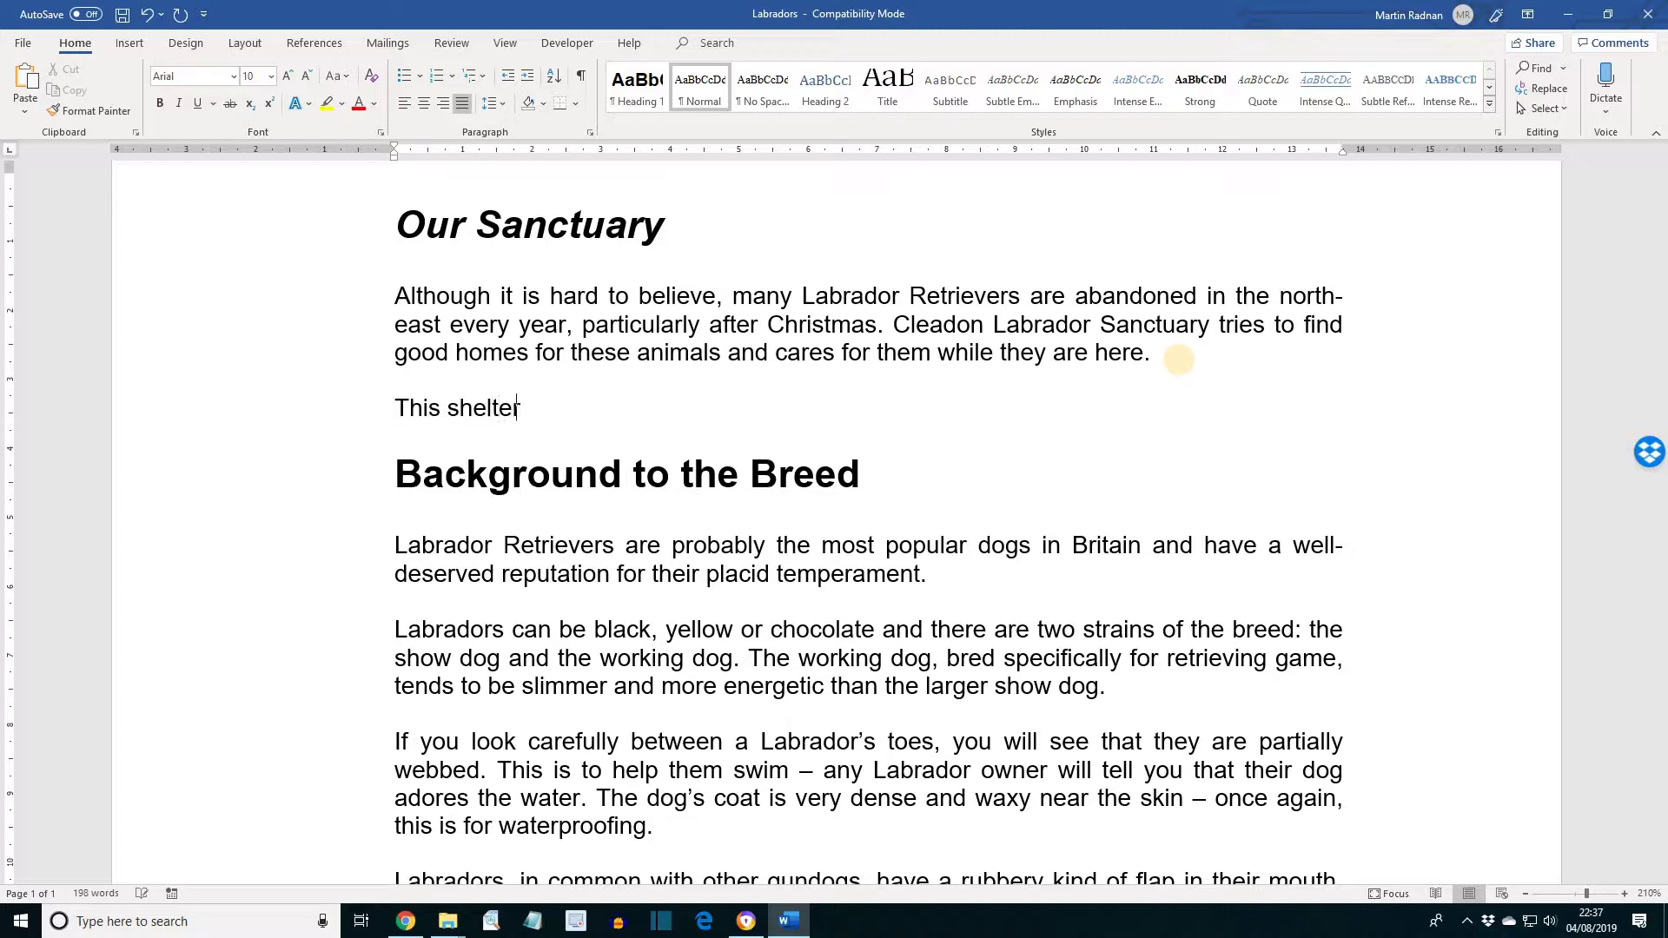
text(is now closed)
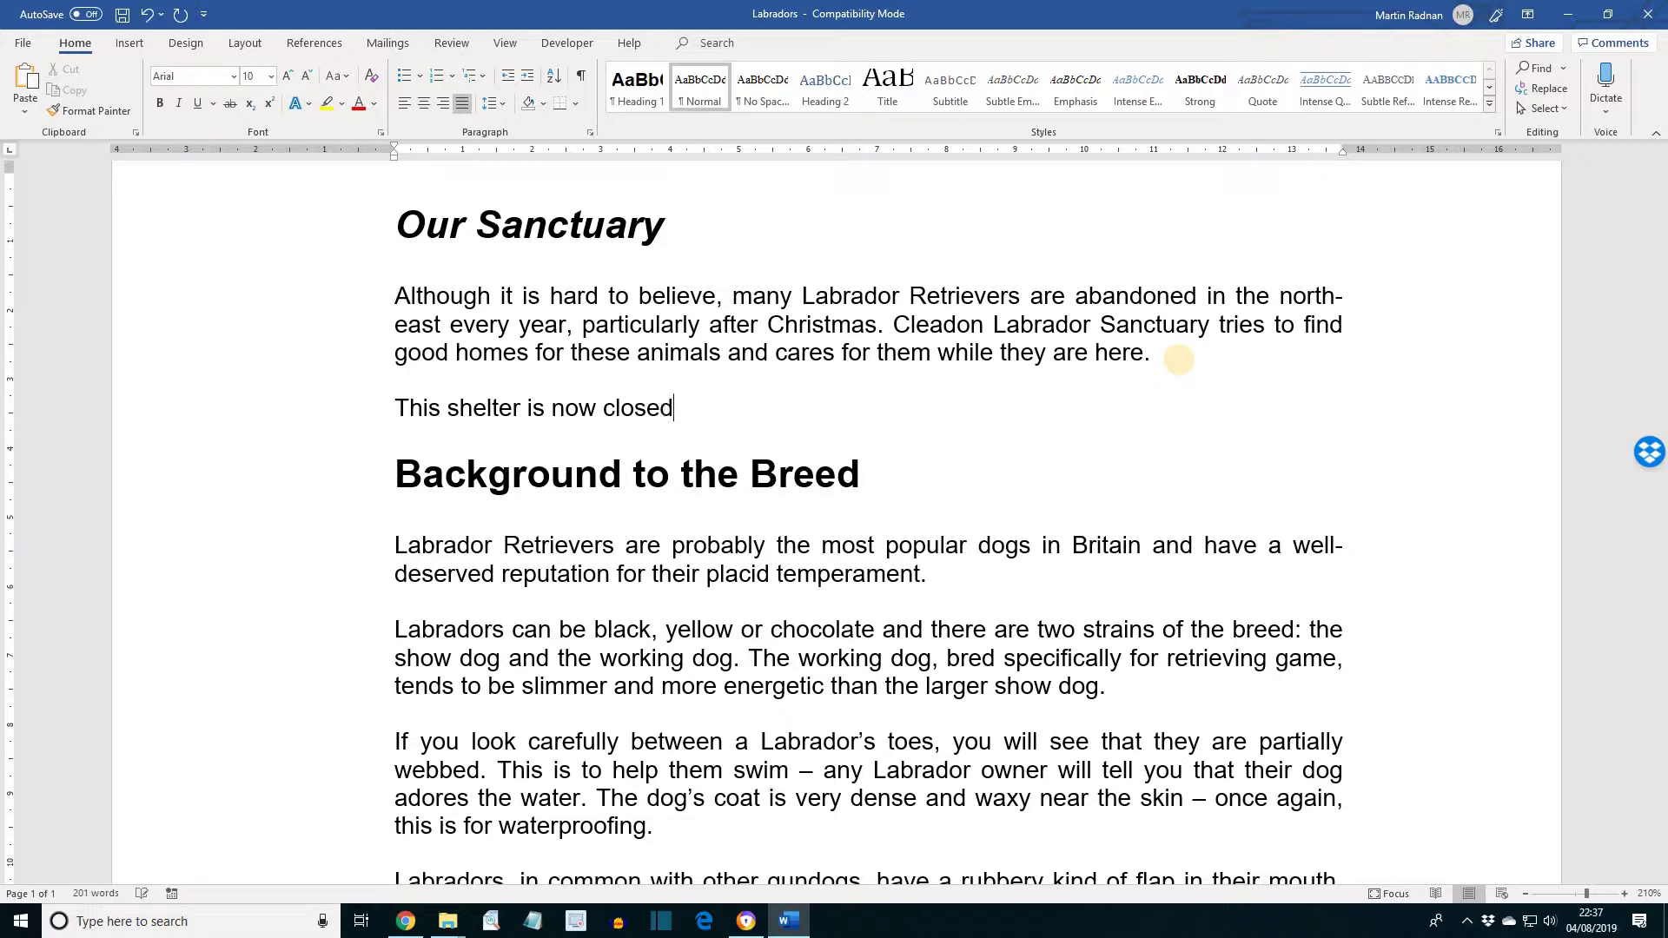
text(.)
click(23, 48)
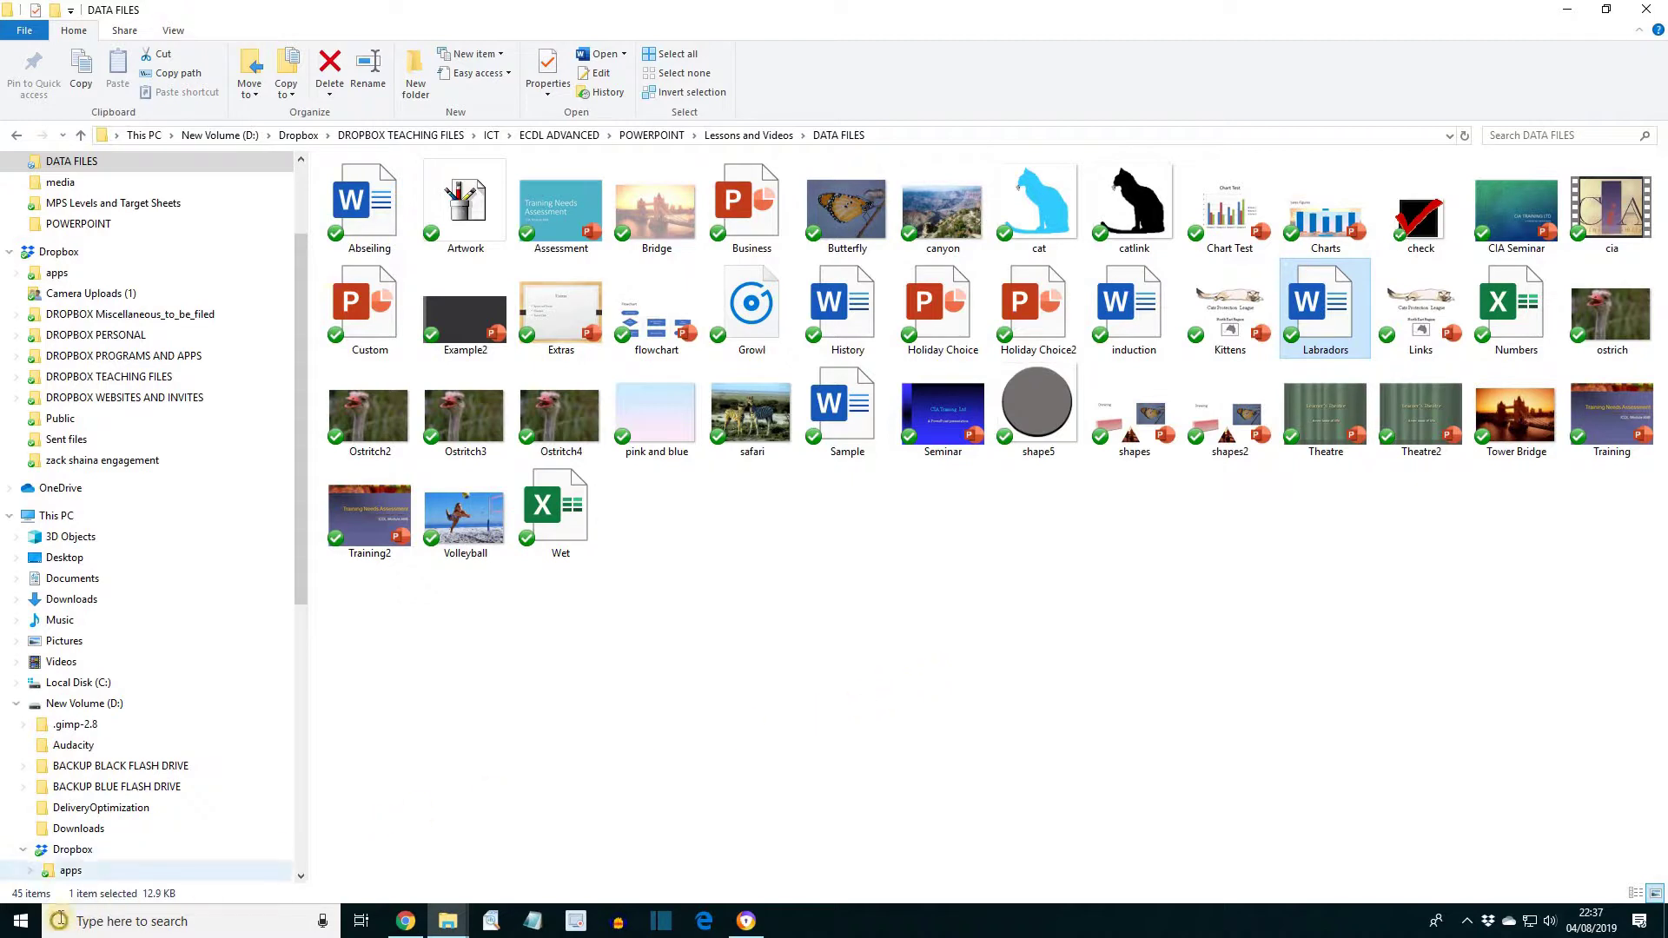
Launch Paint from the Windows search
click(104, 922)
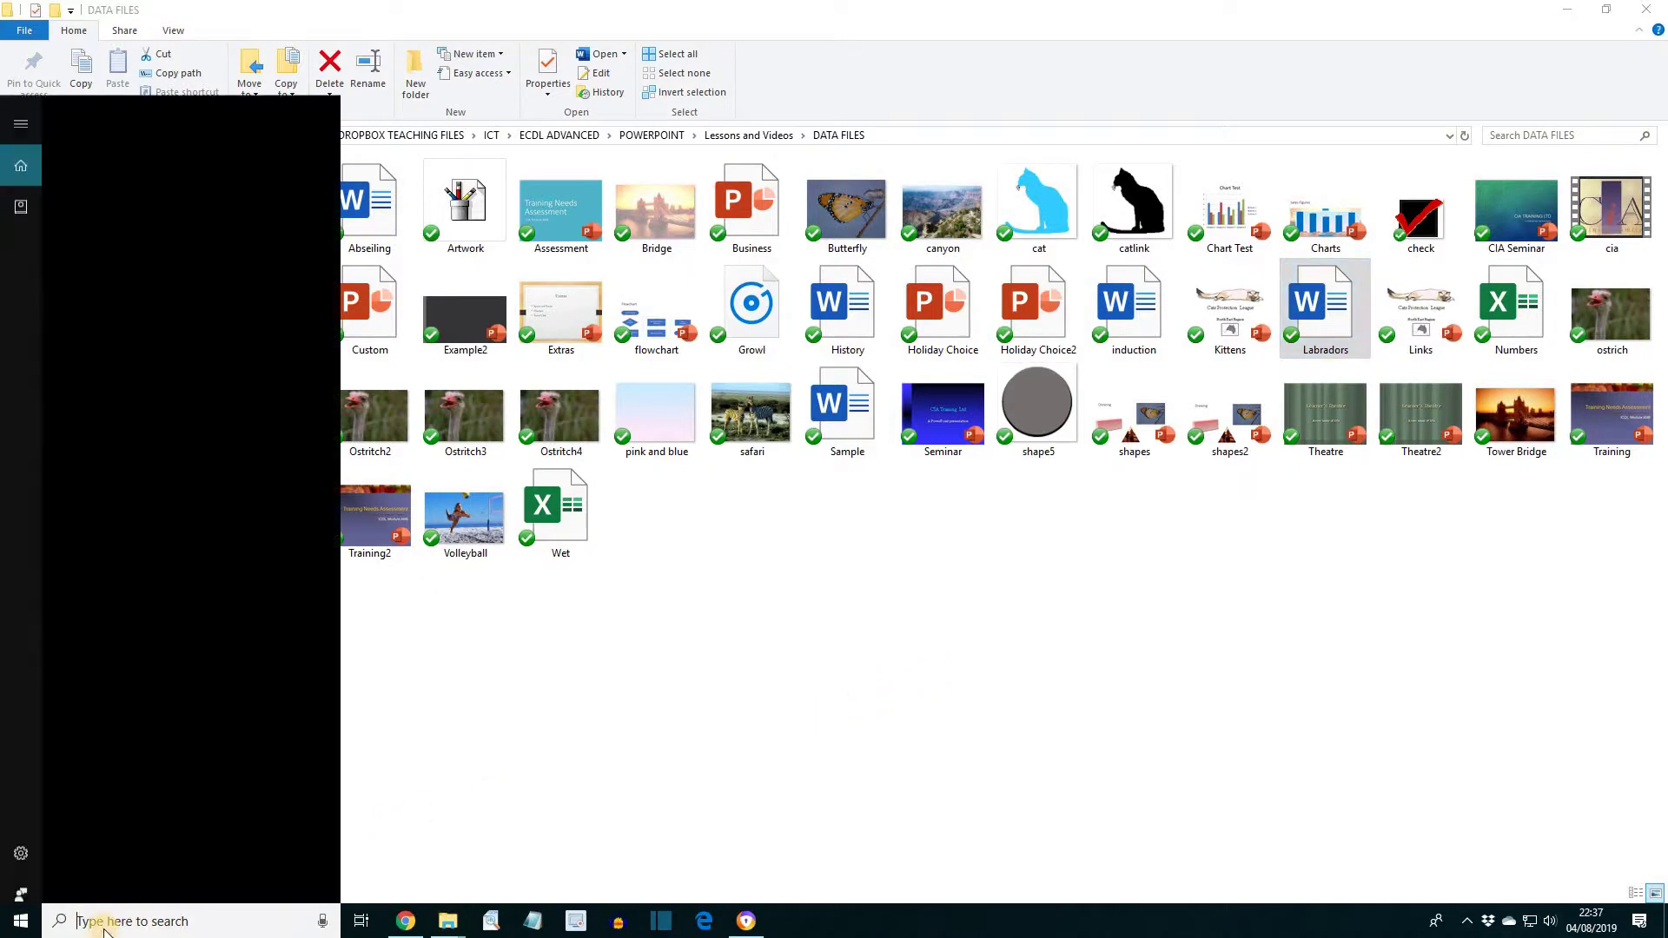
text(paint)
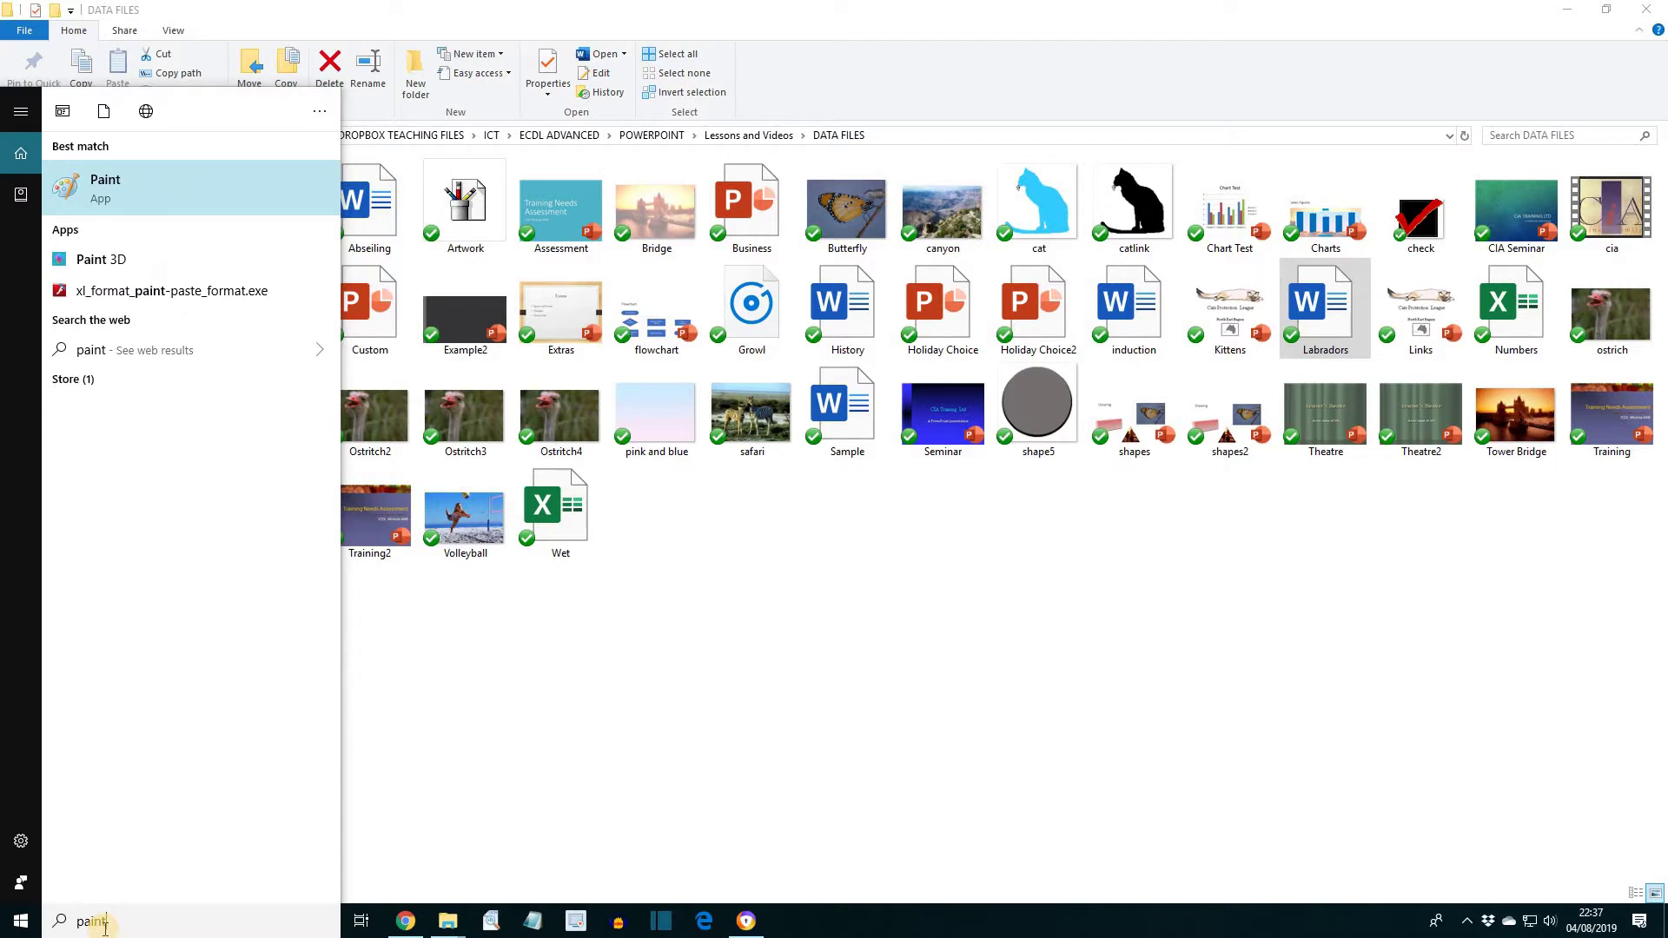
key(Return)
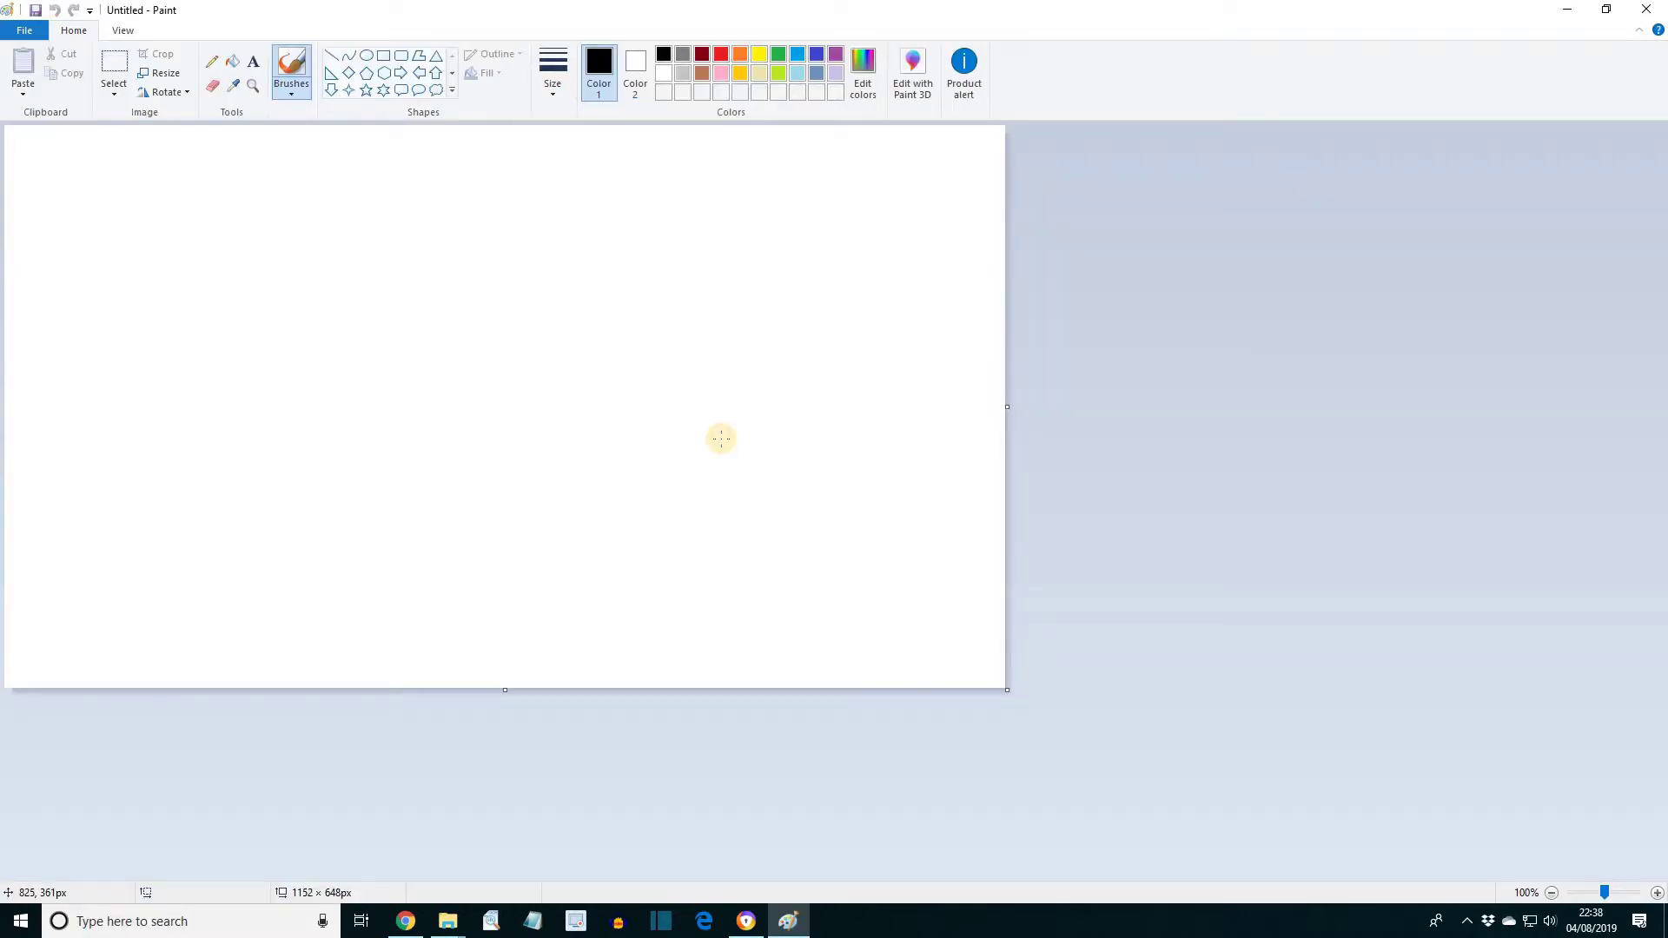
click(696, 343)
Open the catlink picture from the DATA FILES folder
click(24, 30)
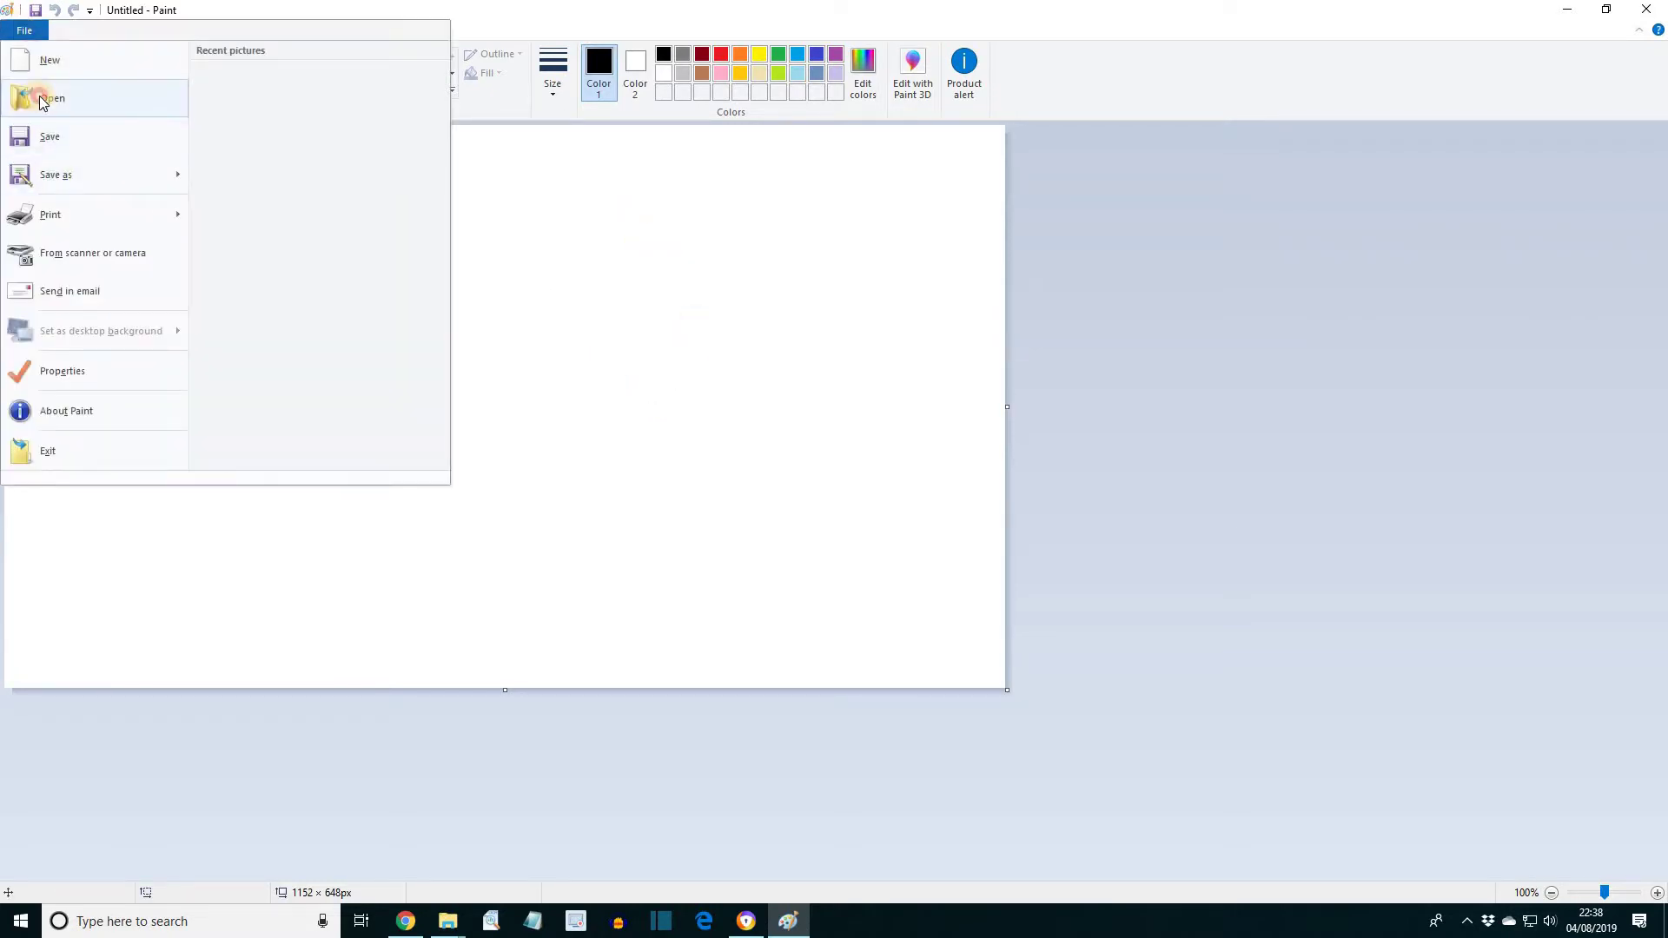
click(39, 97)
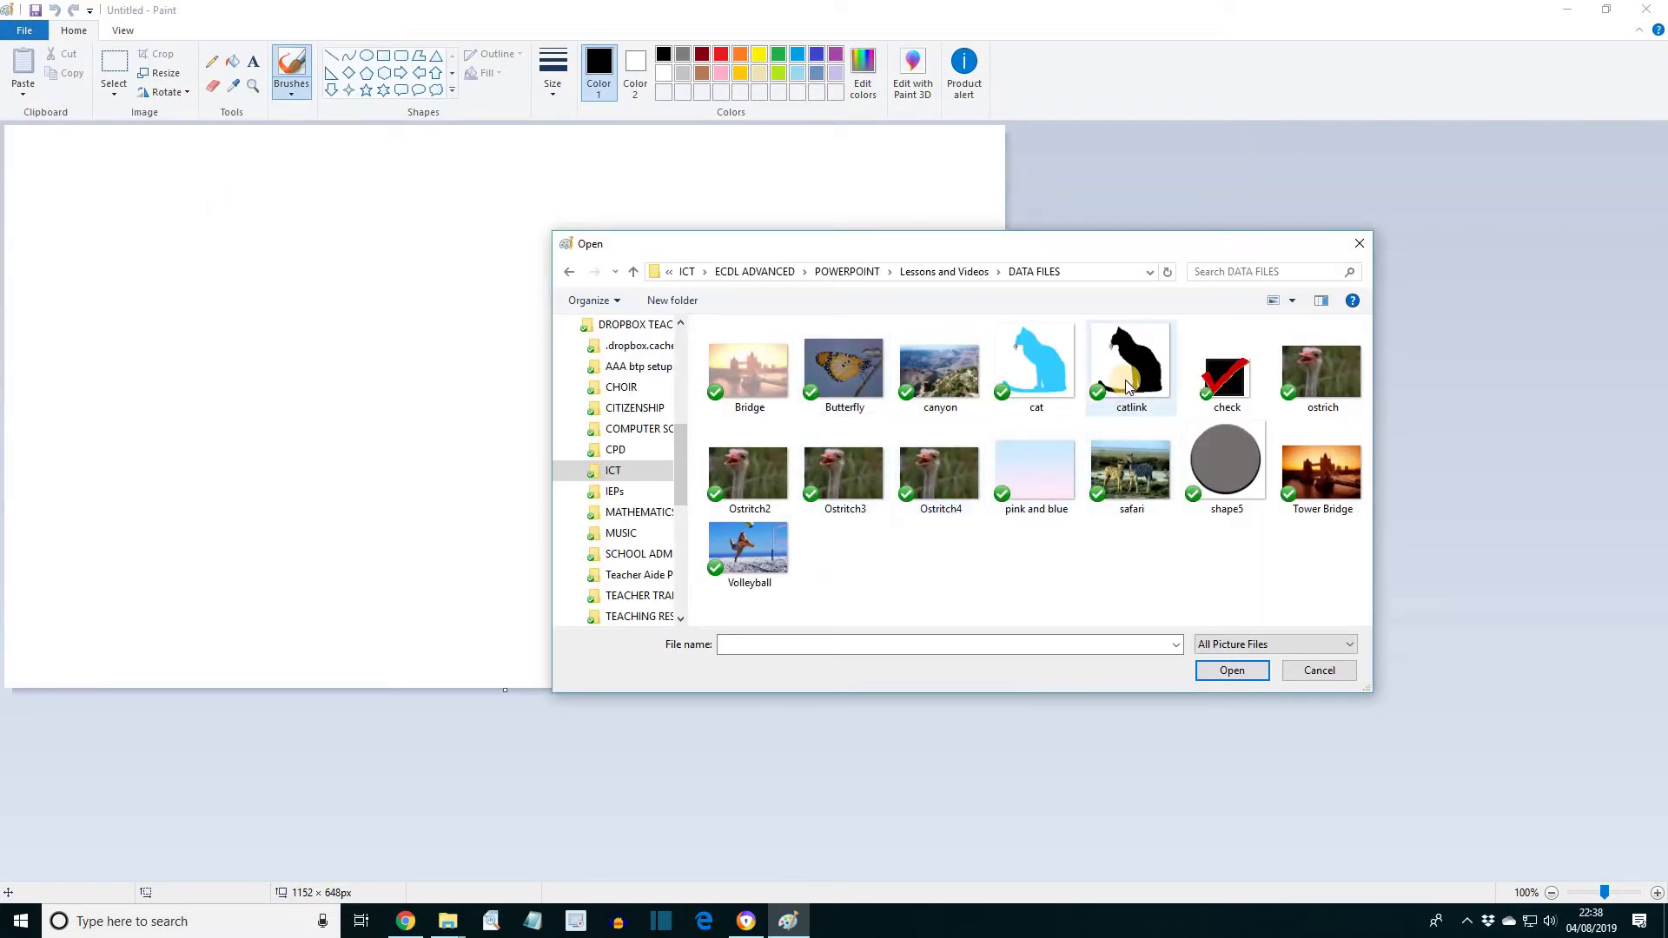
double_click(1127, 386)
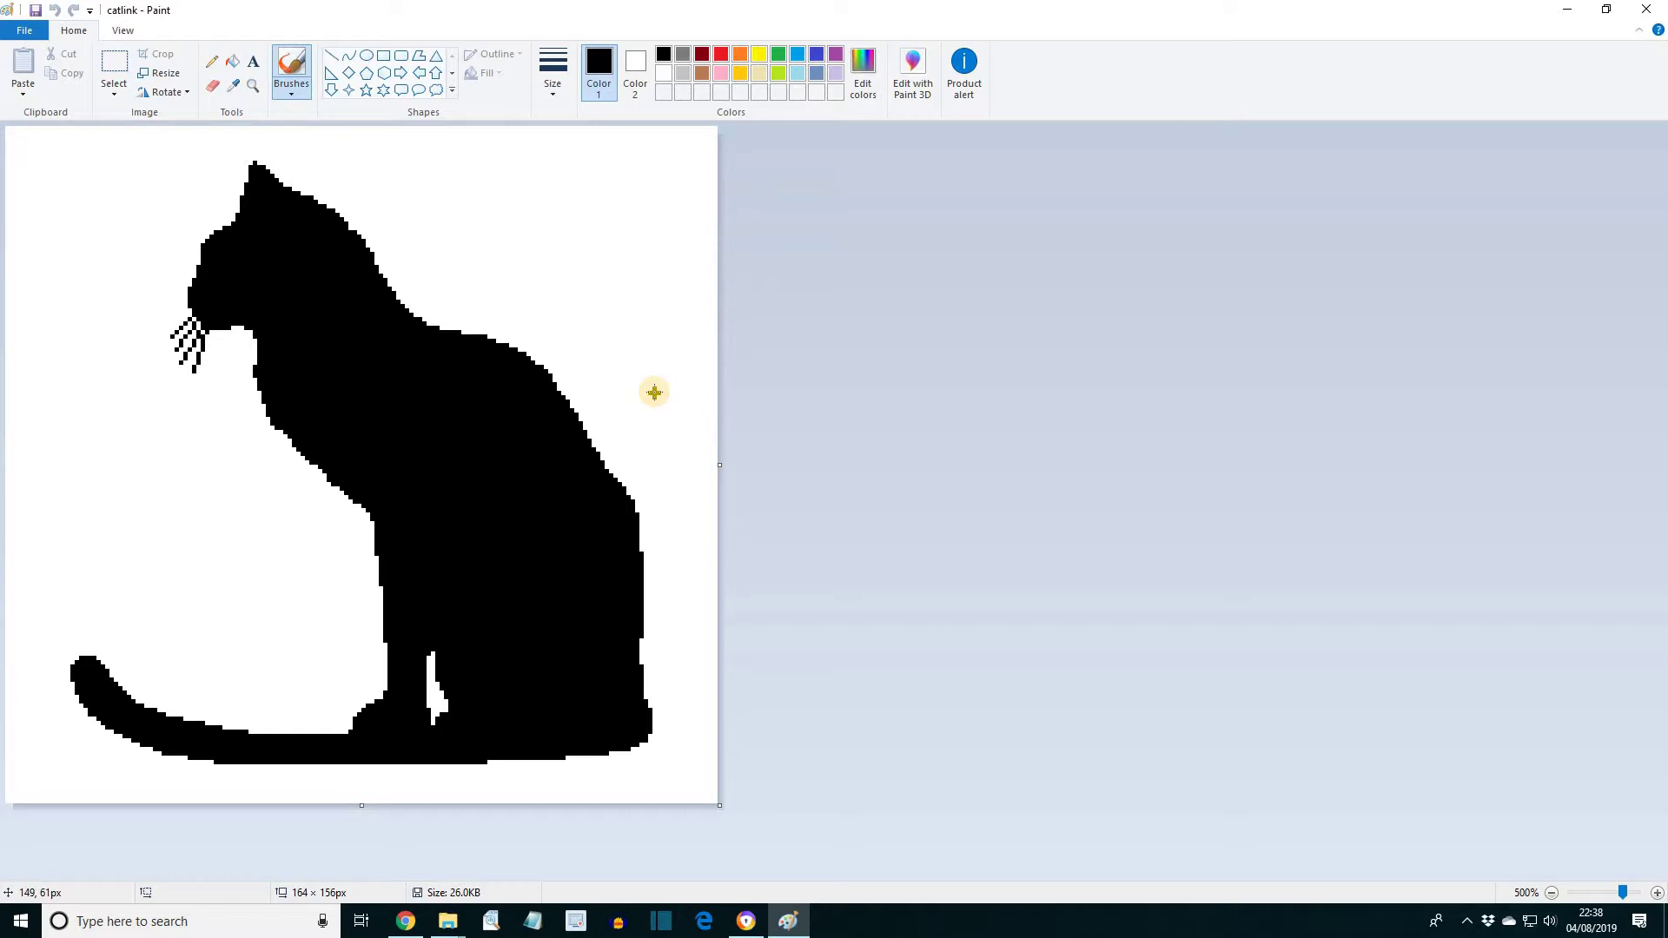
Fill the black cat silhouette with yellow using the Fill with color tool
key(alt+h)
key(f)
key(f)
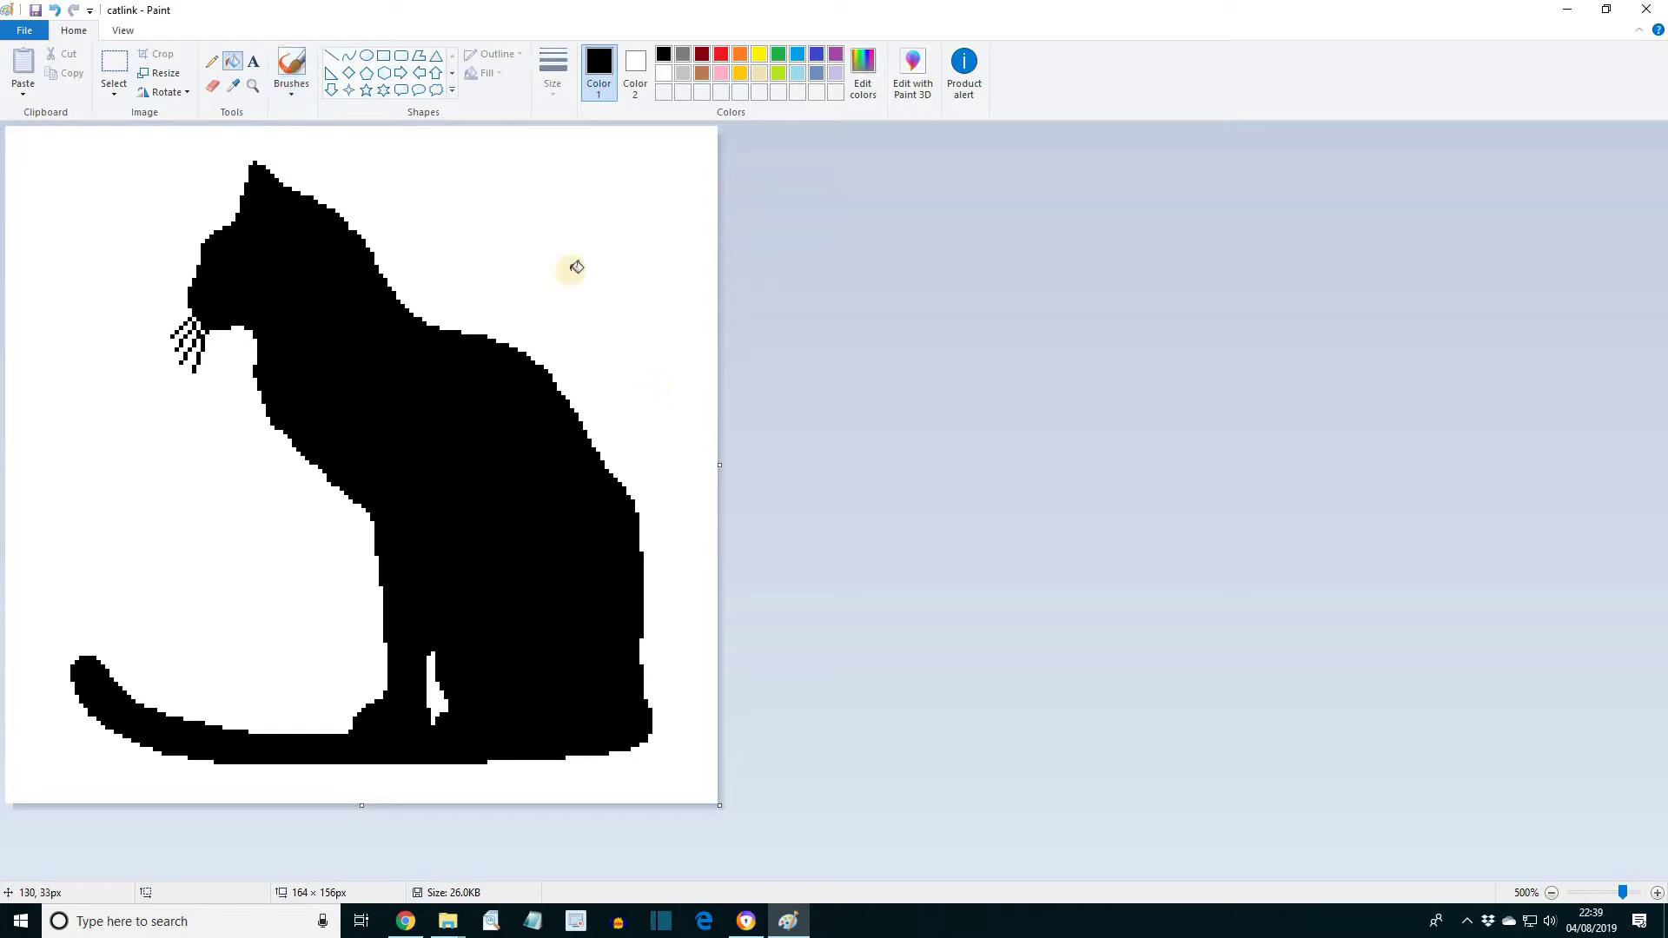
click(757, 54)
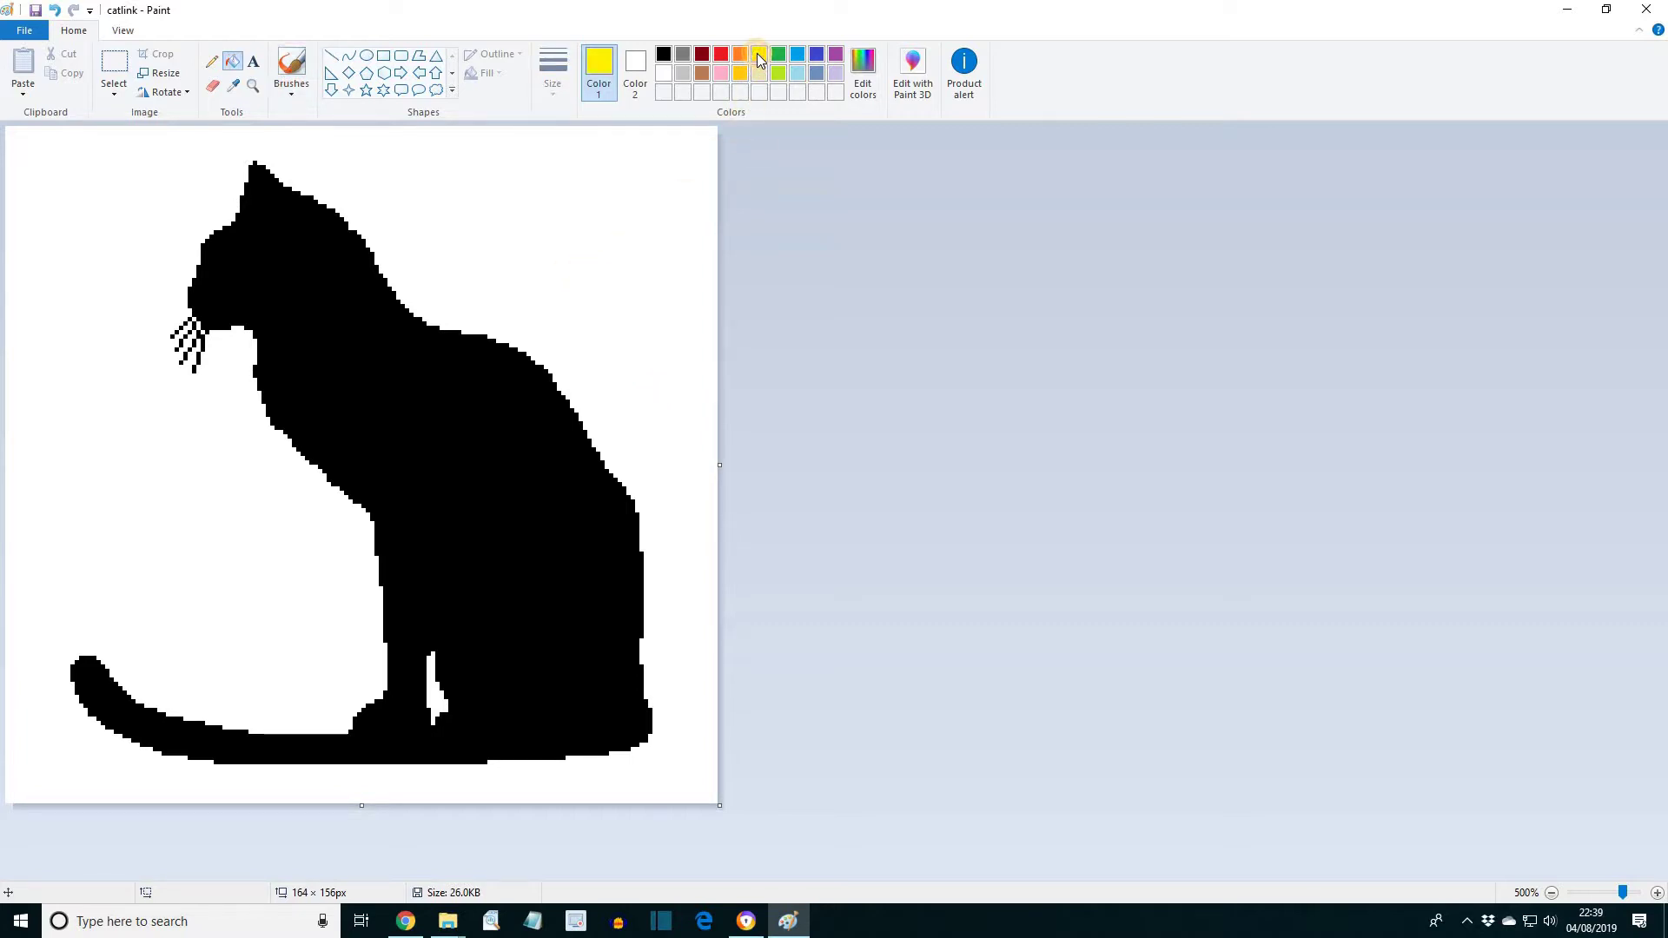
click(232, 66)
click(329, 285)
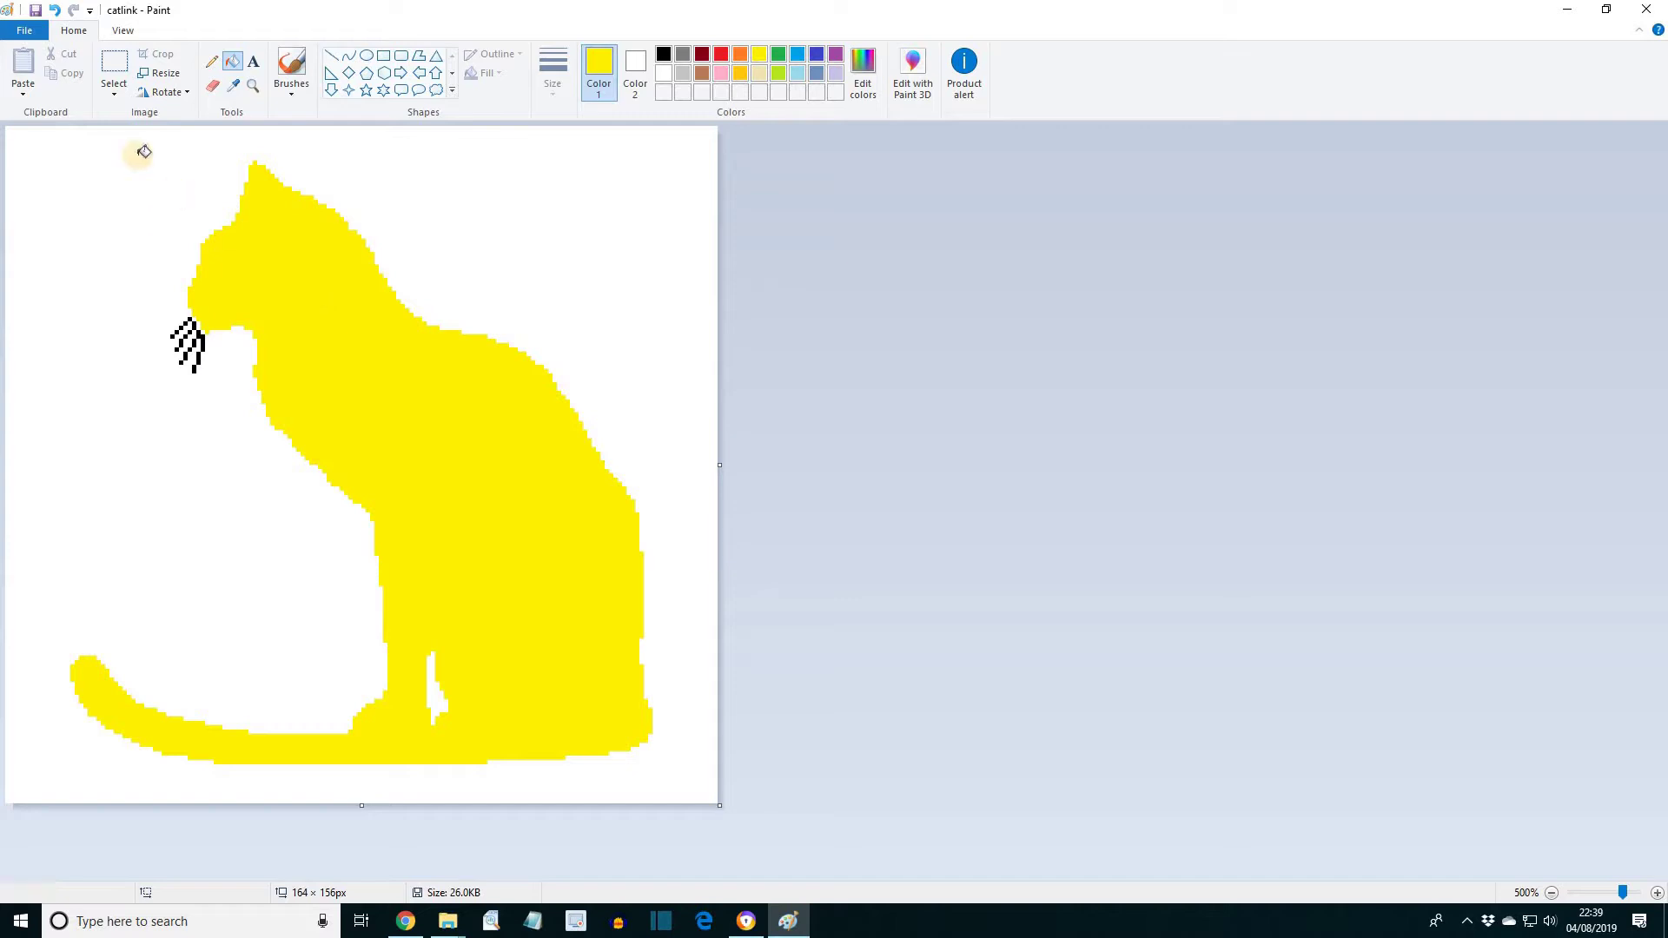
Save catlink and exit Paint
click(26, 32)
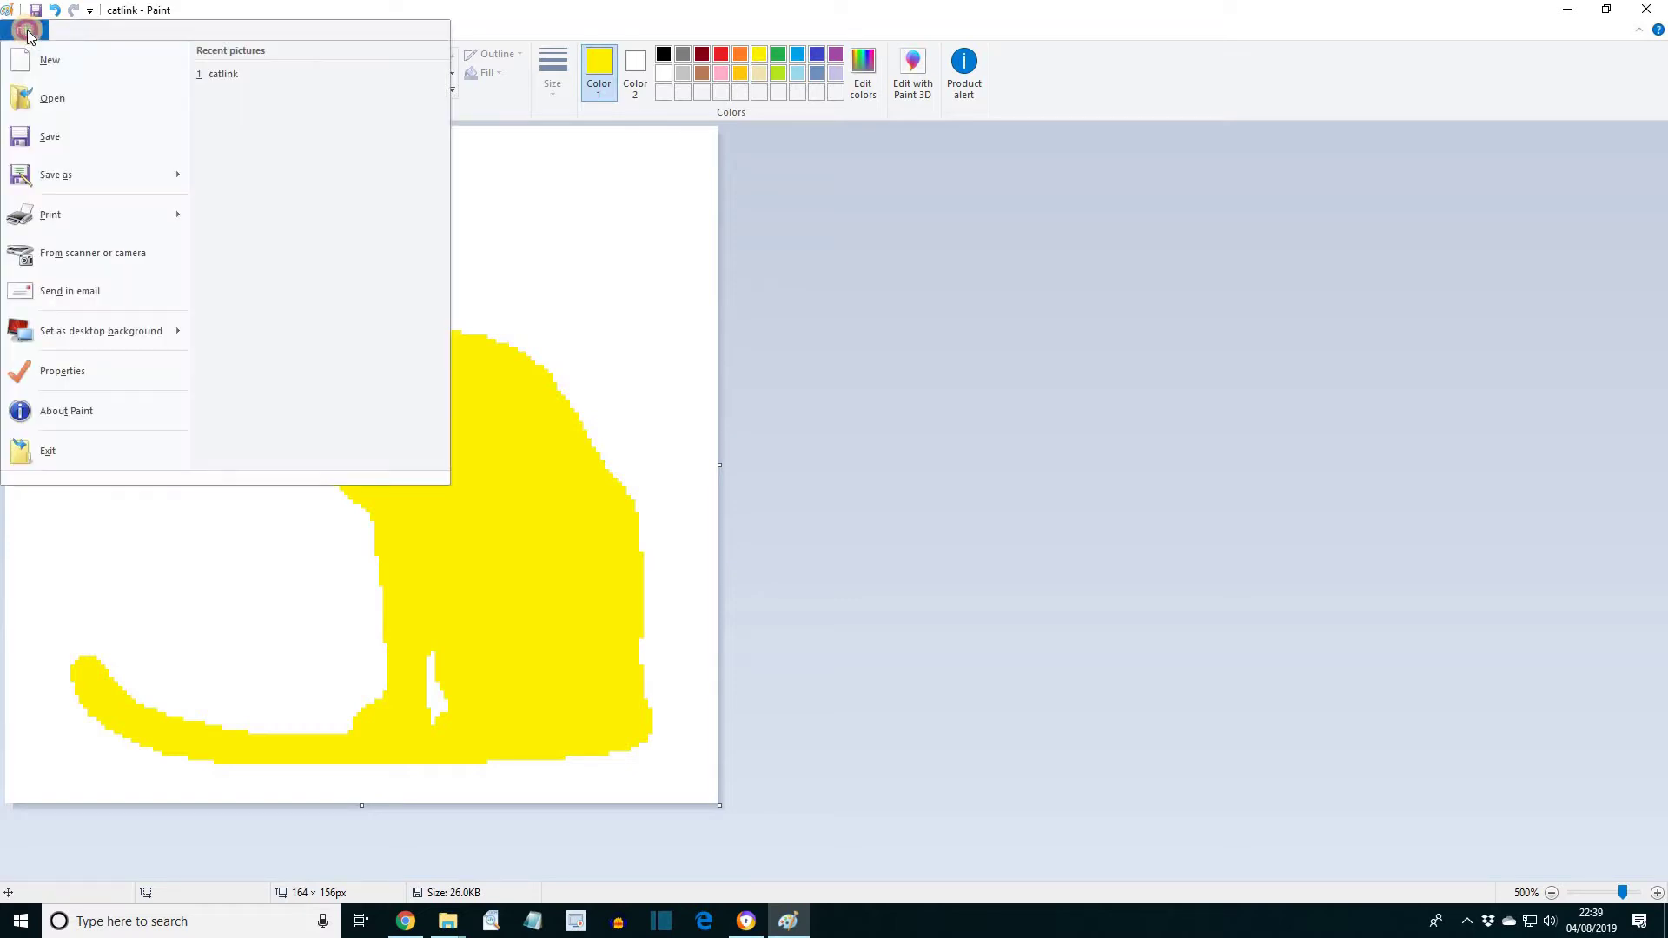
click(76, 137)
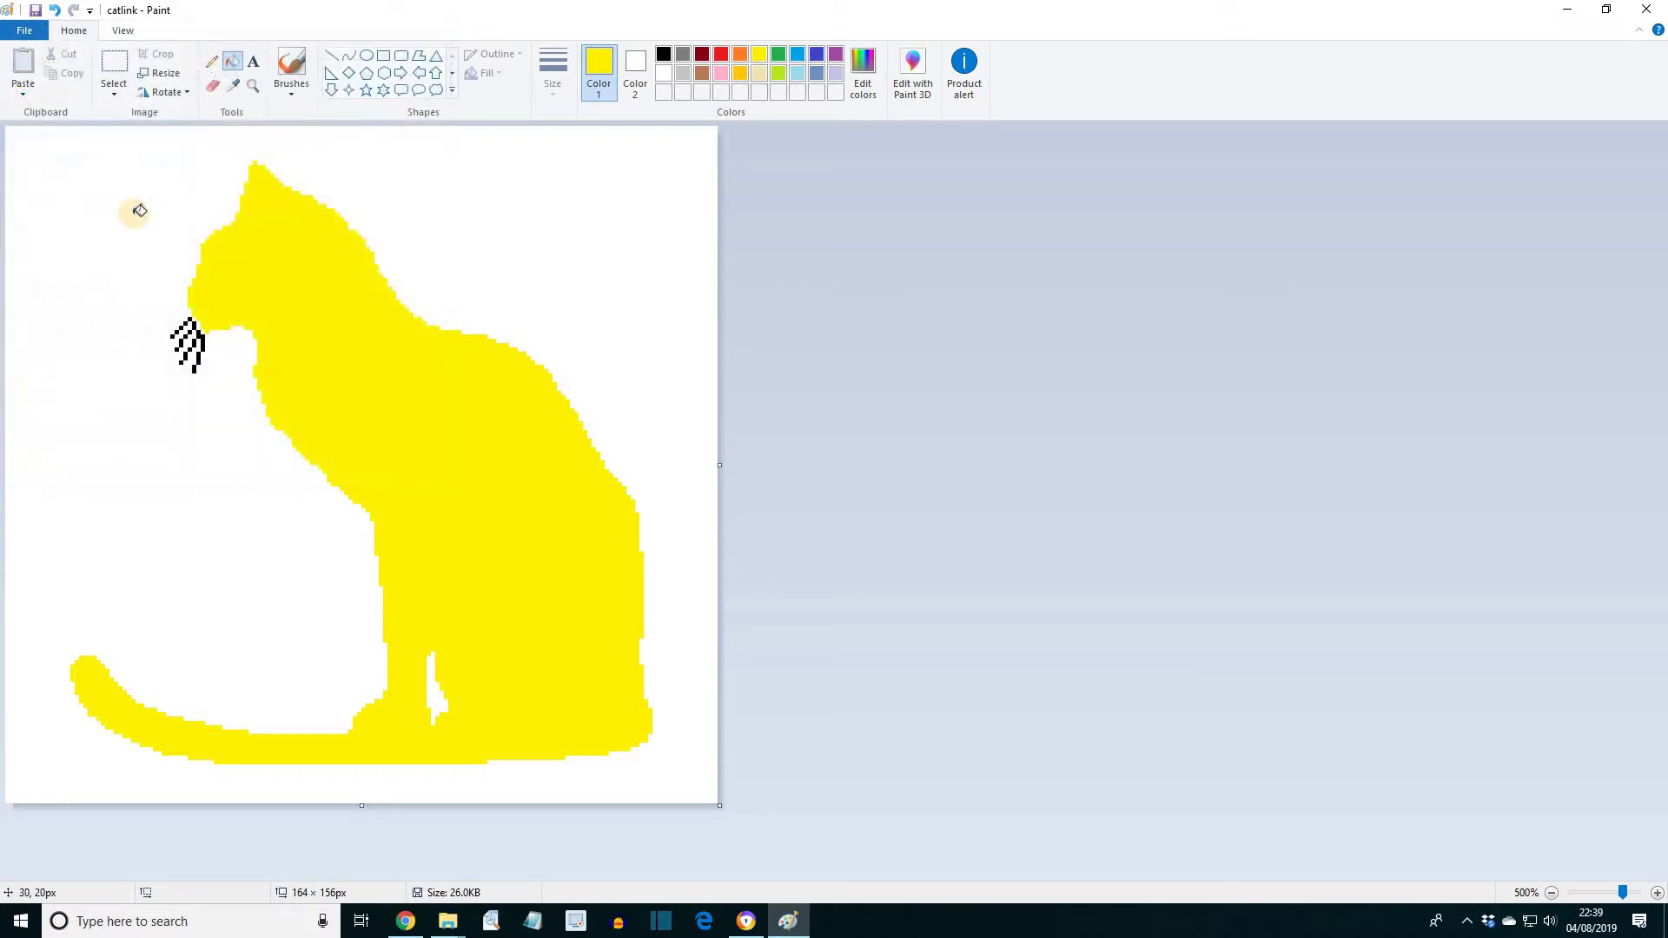
click(21, 30)
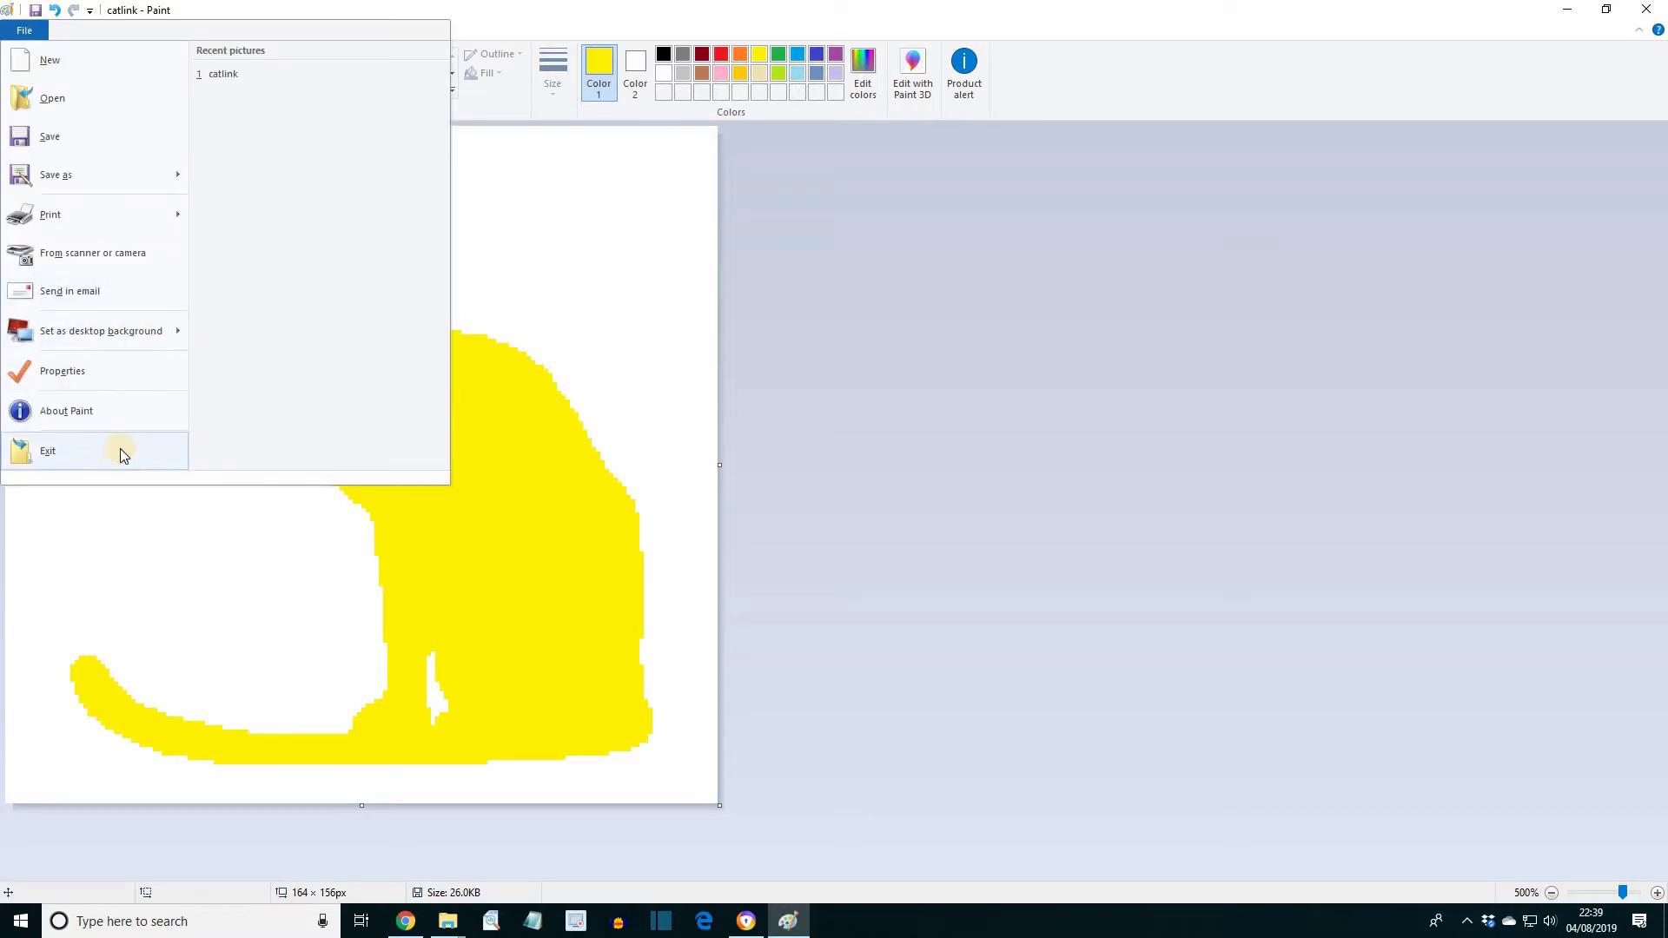
click(120, 448)
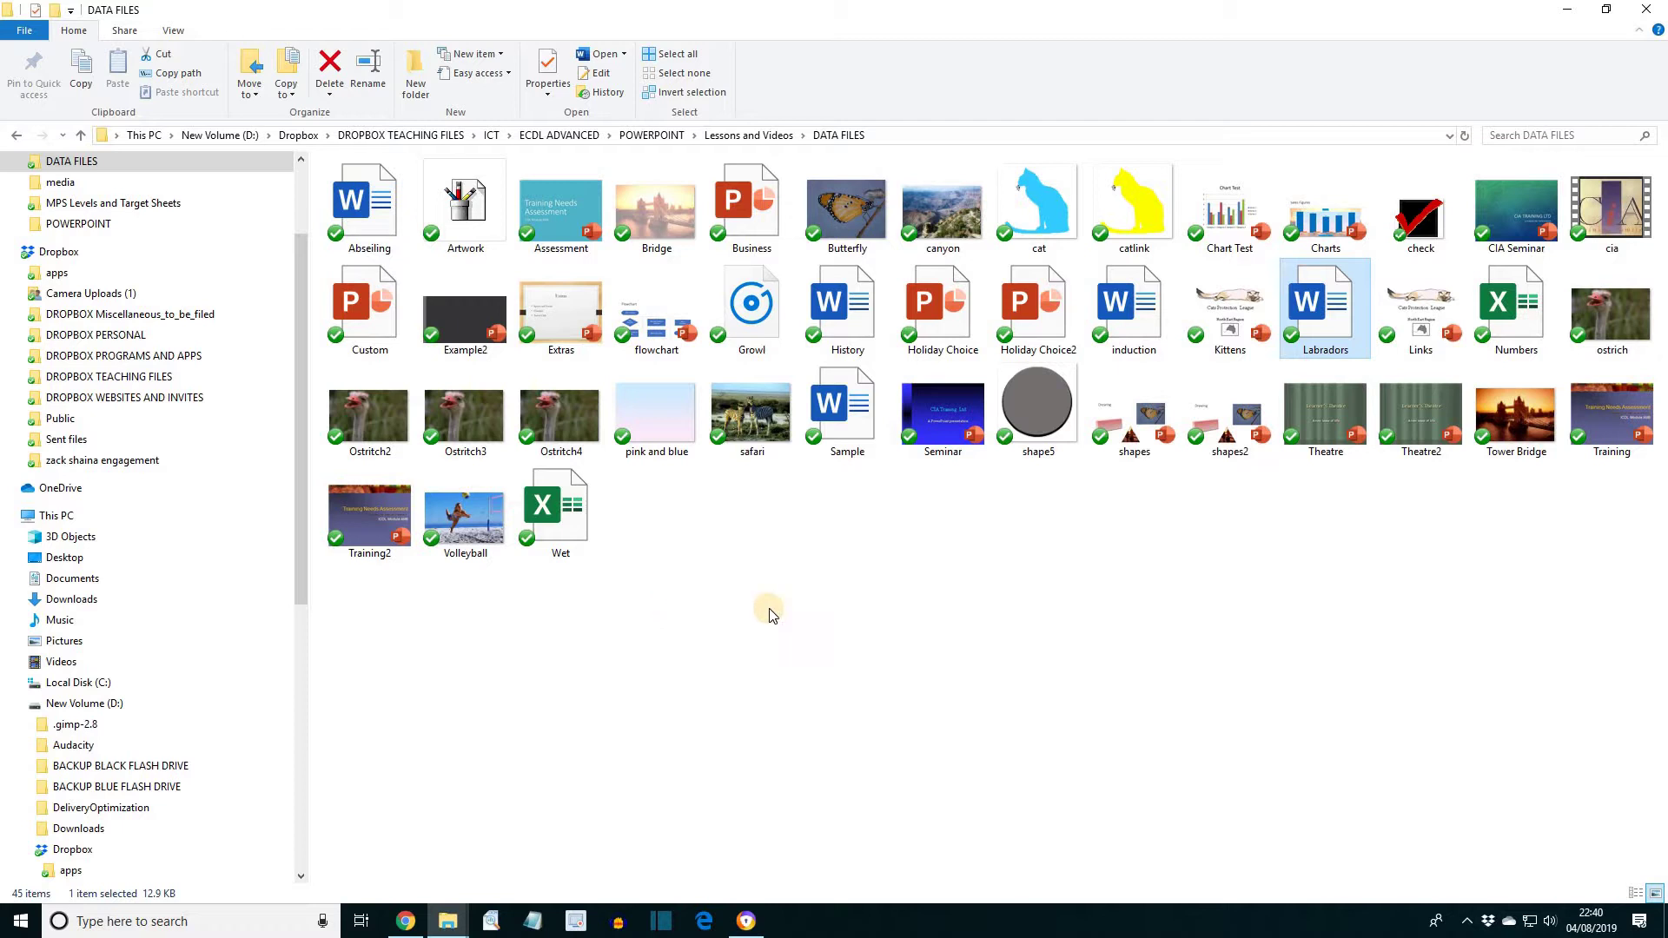
Open the Links presentation from DATA FILES and choose Update Links
double_click(1438, 319)
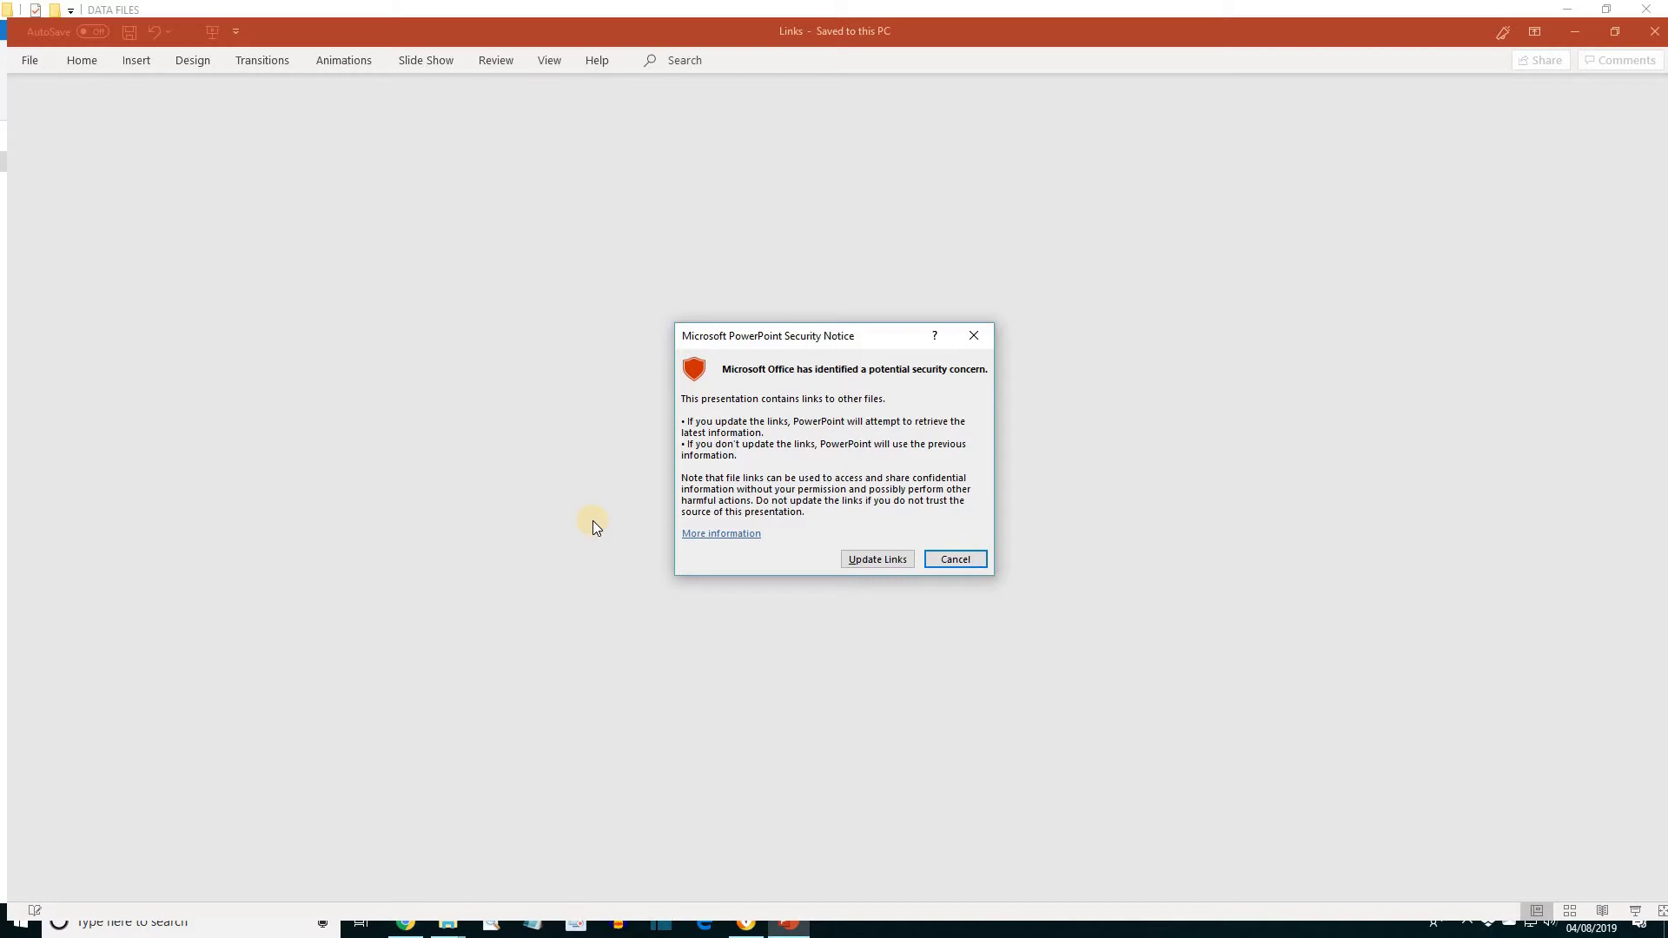
click(869, 558)
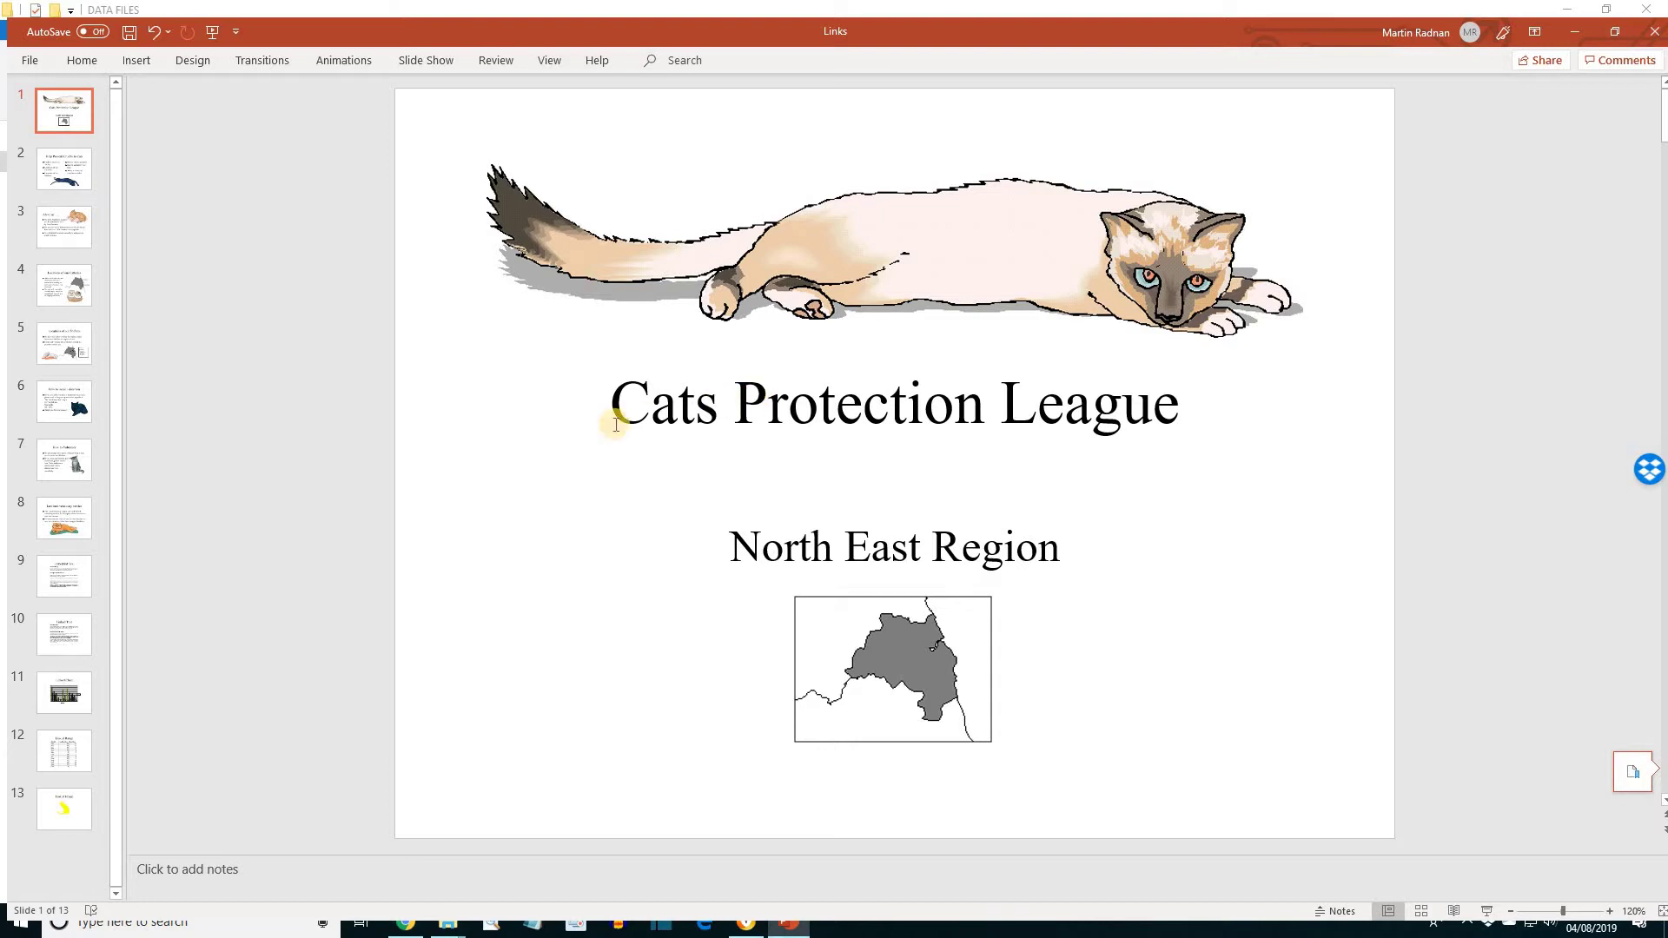
View slide 9 (Embedded Text), then slide 10 (Linked Text) showing the new shelter-closed line
click(55, 571)
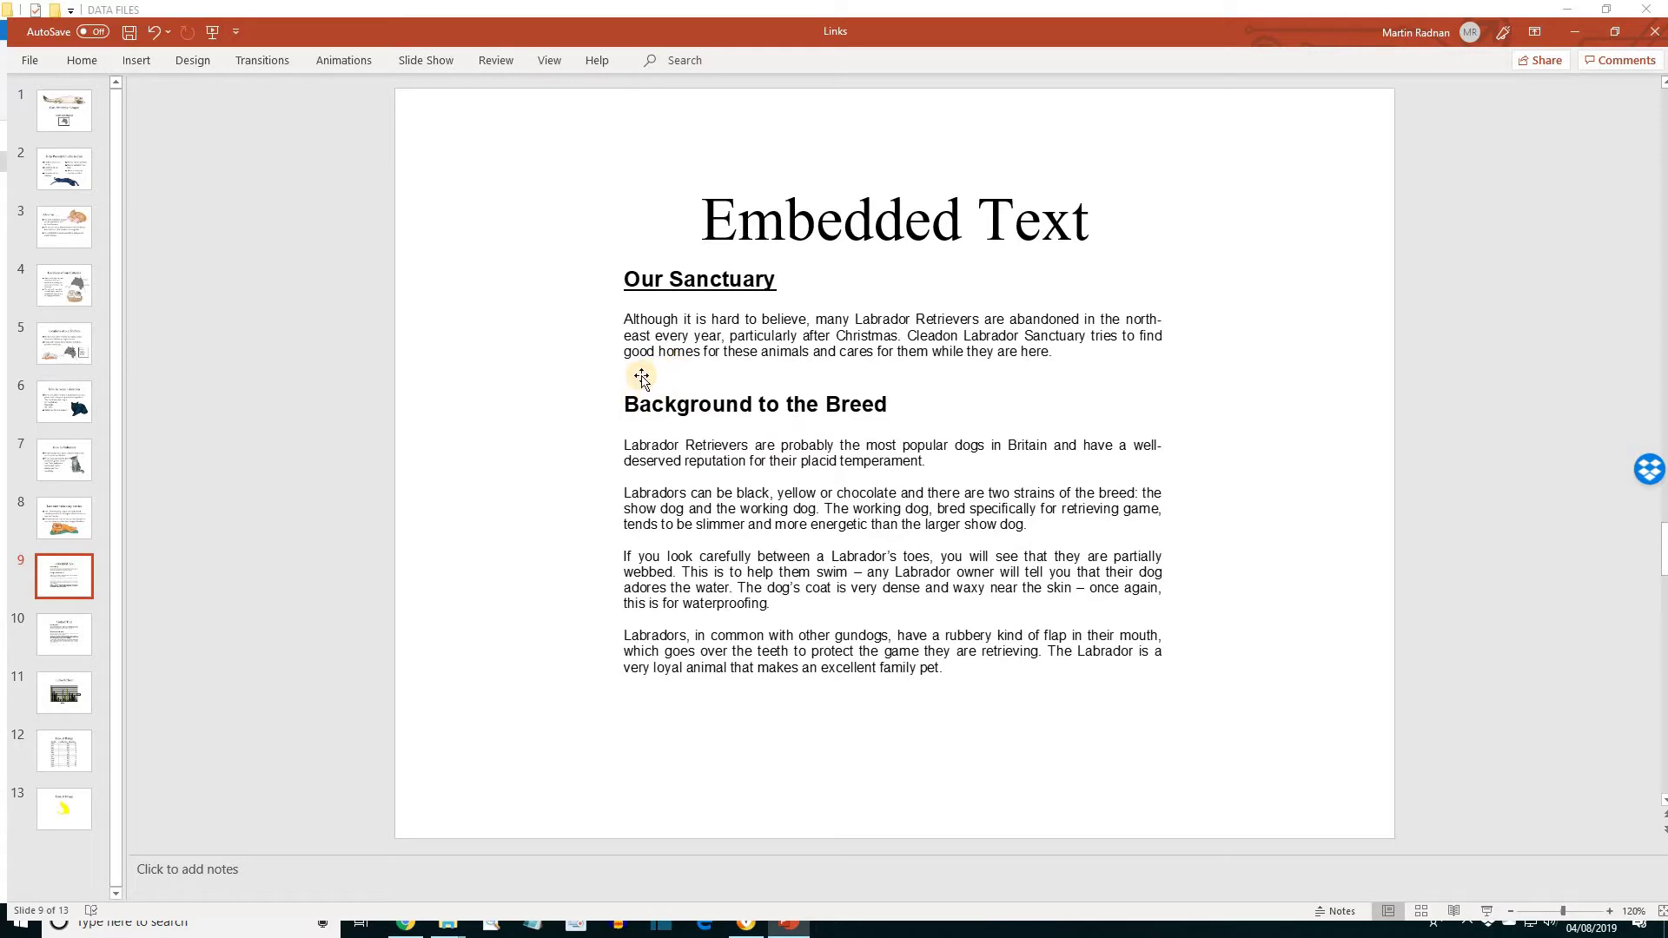
click(66, 635)
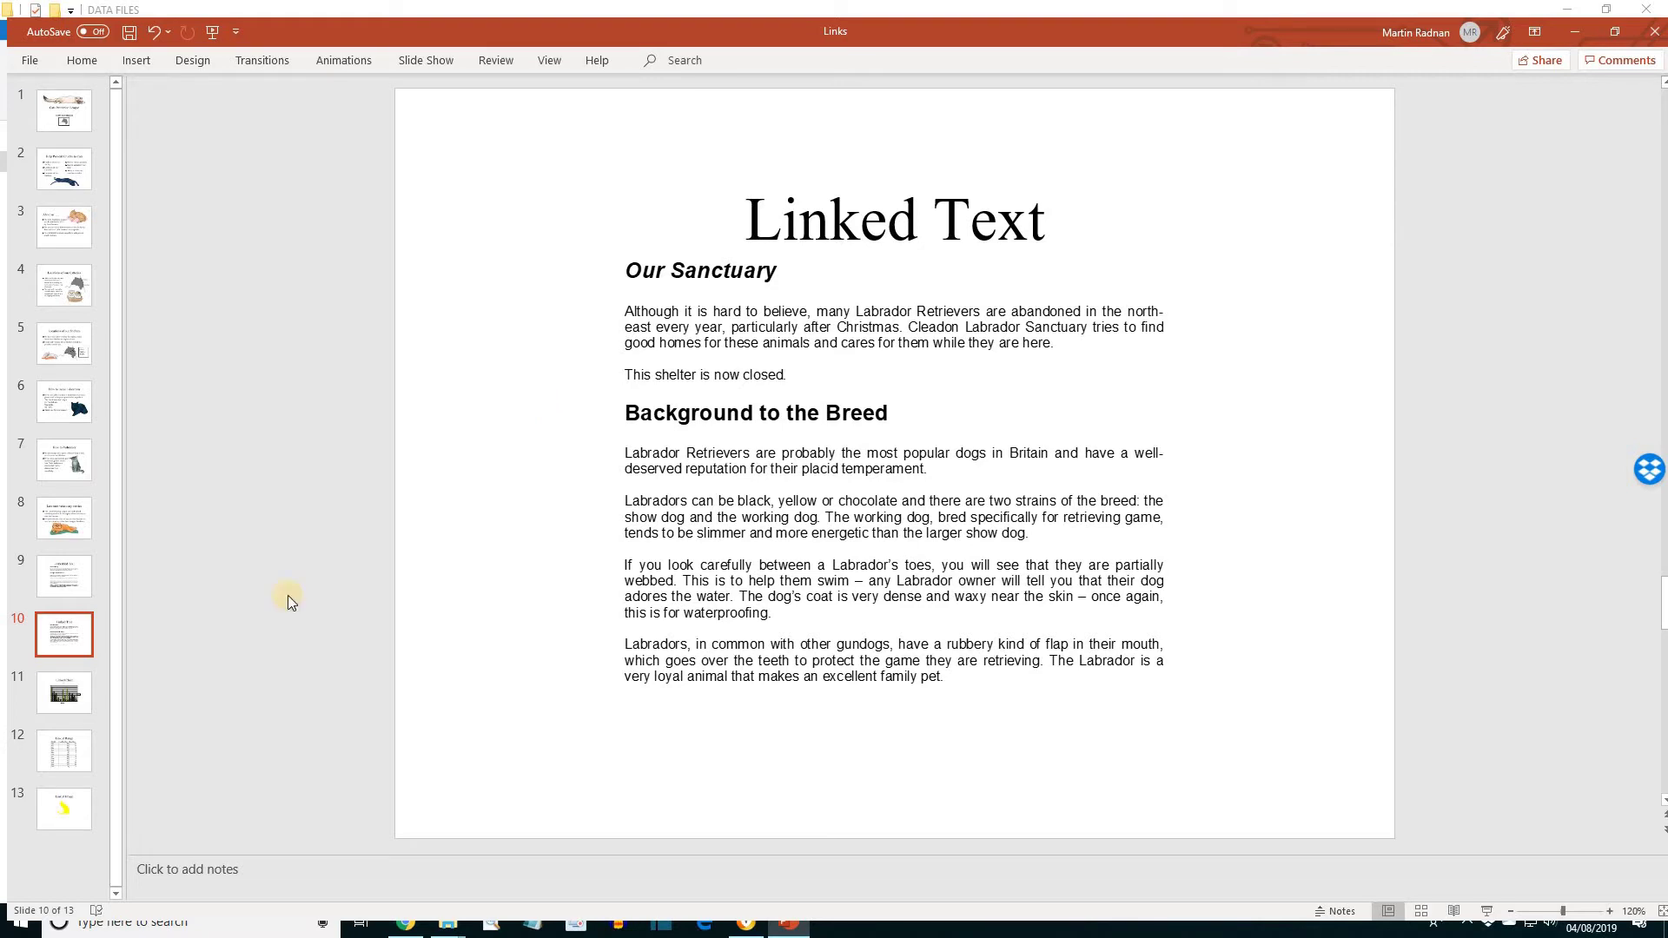
Go to slide 11, Linked Chart, where Healthy Cats bars are yellow with March at 20
click(87, 686)
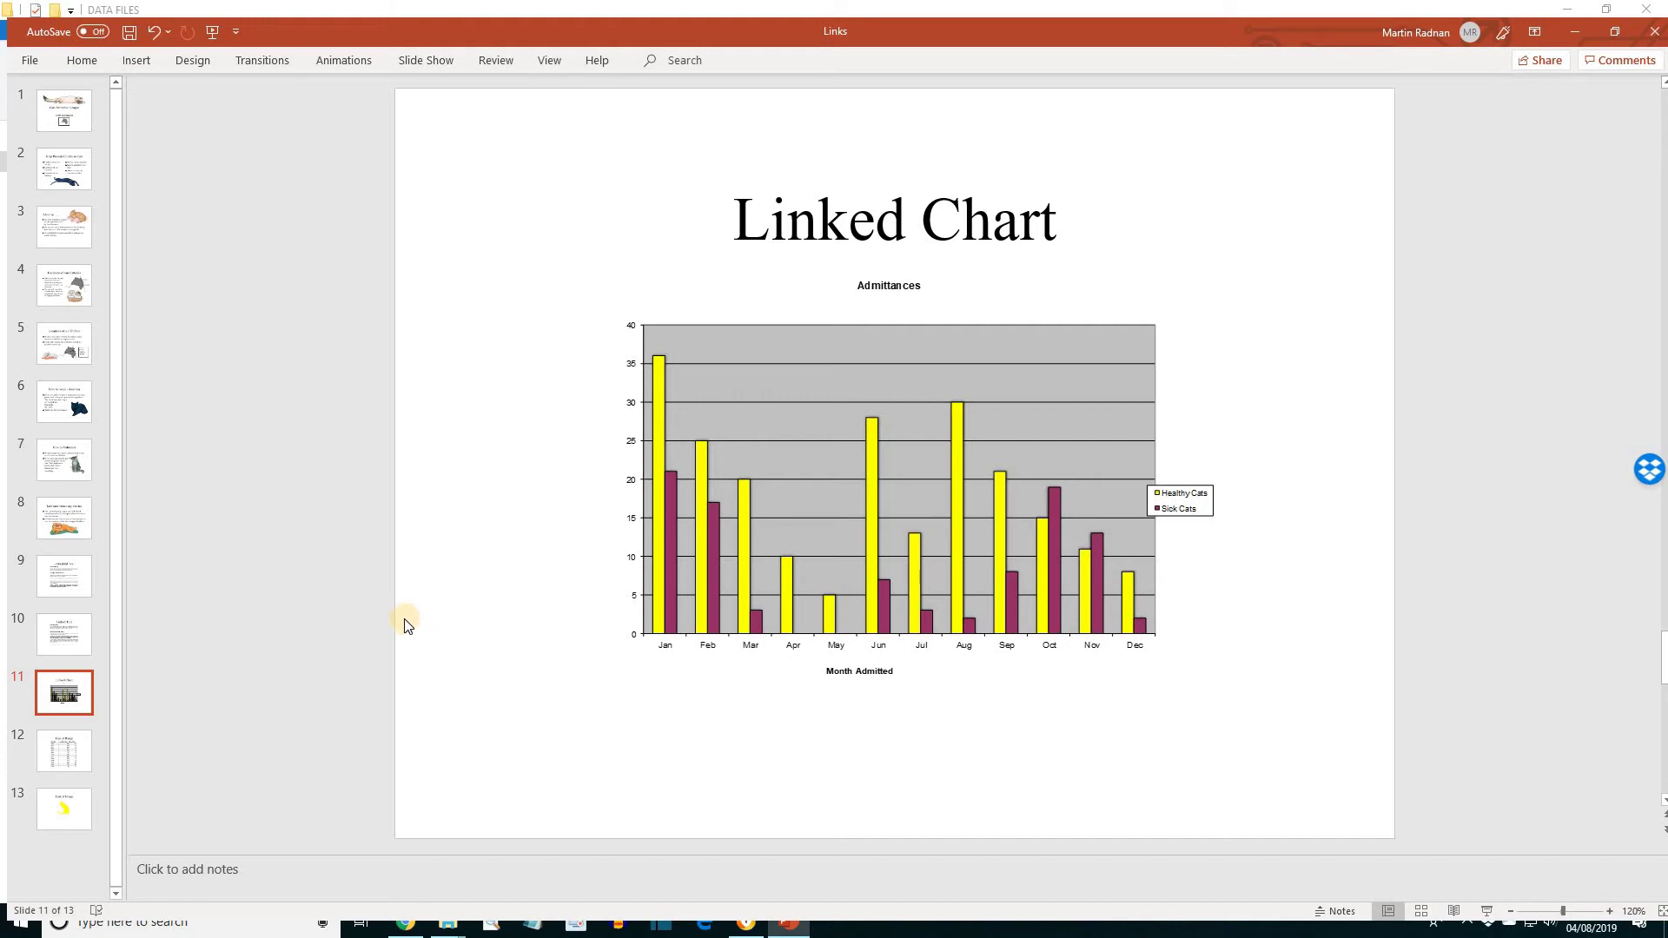
View slide 12 (Linked Range), then slide 13 (Linked Image) showing the yellow cat
click(66, 745)
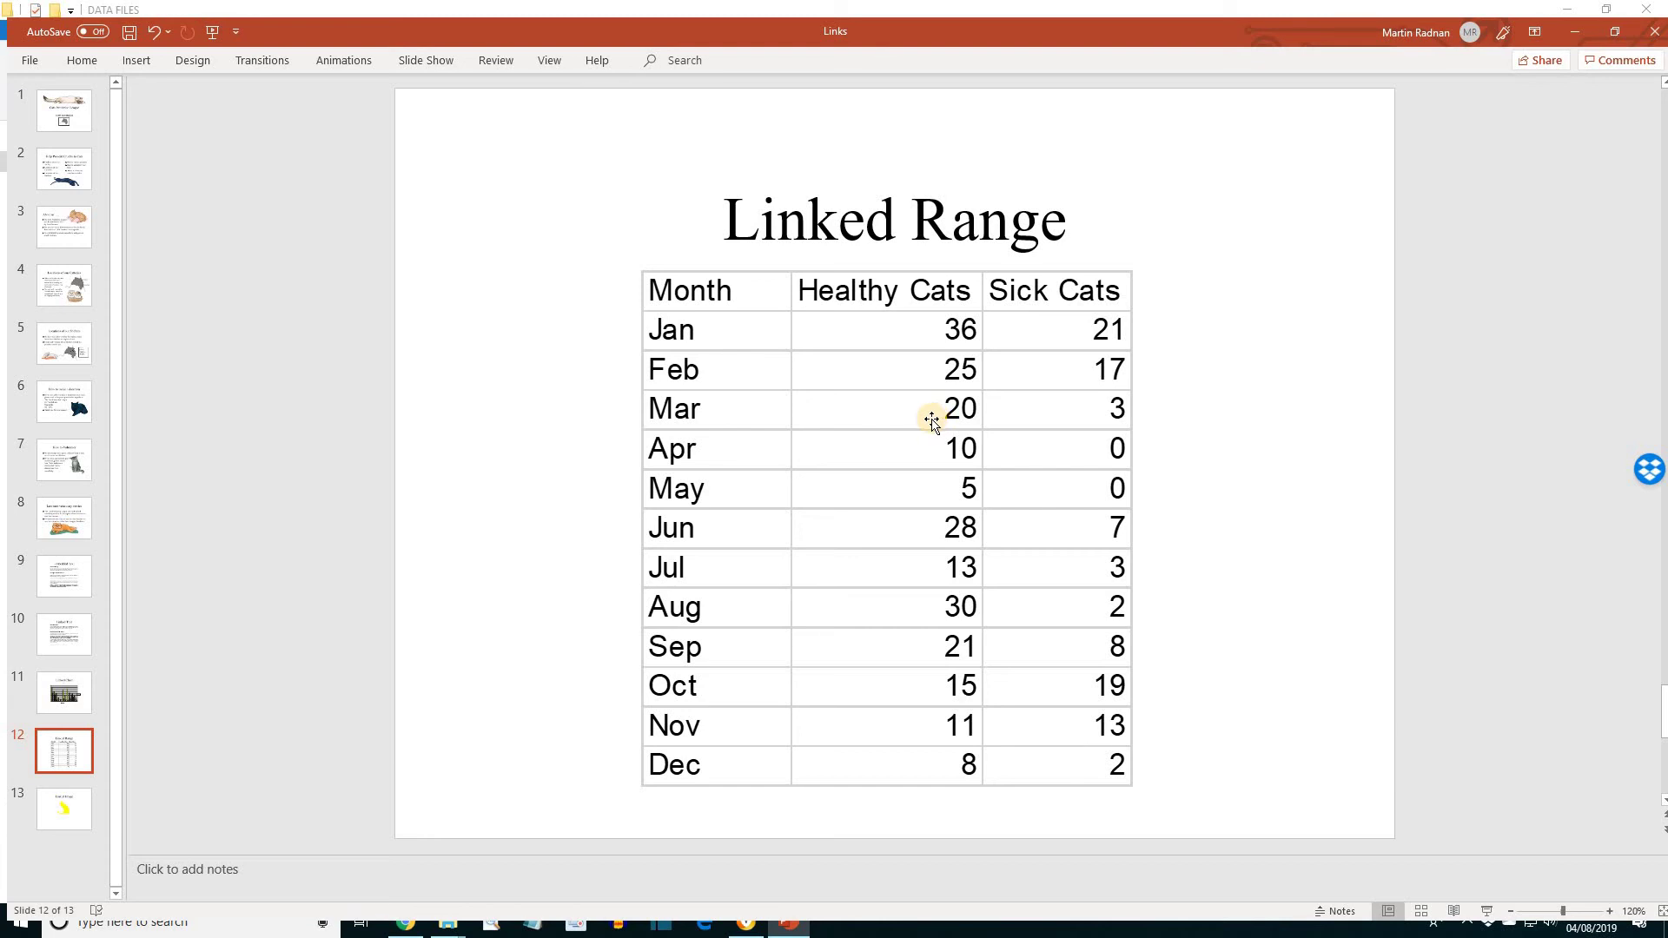
click(62, 815)
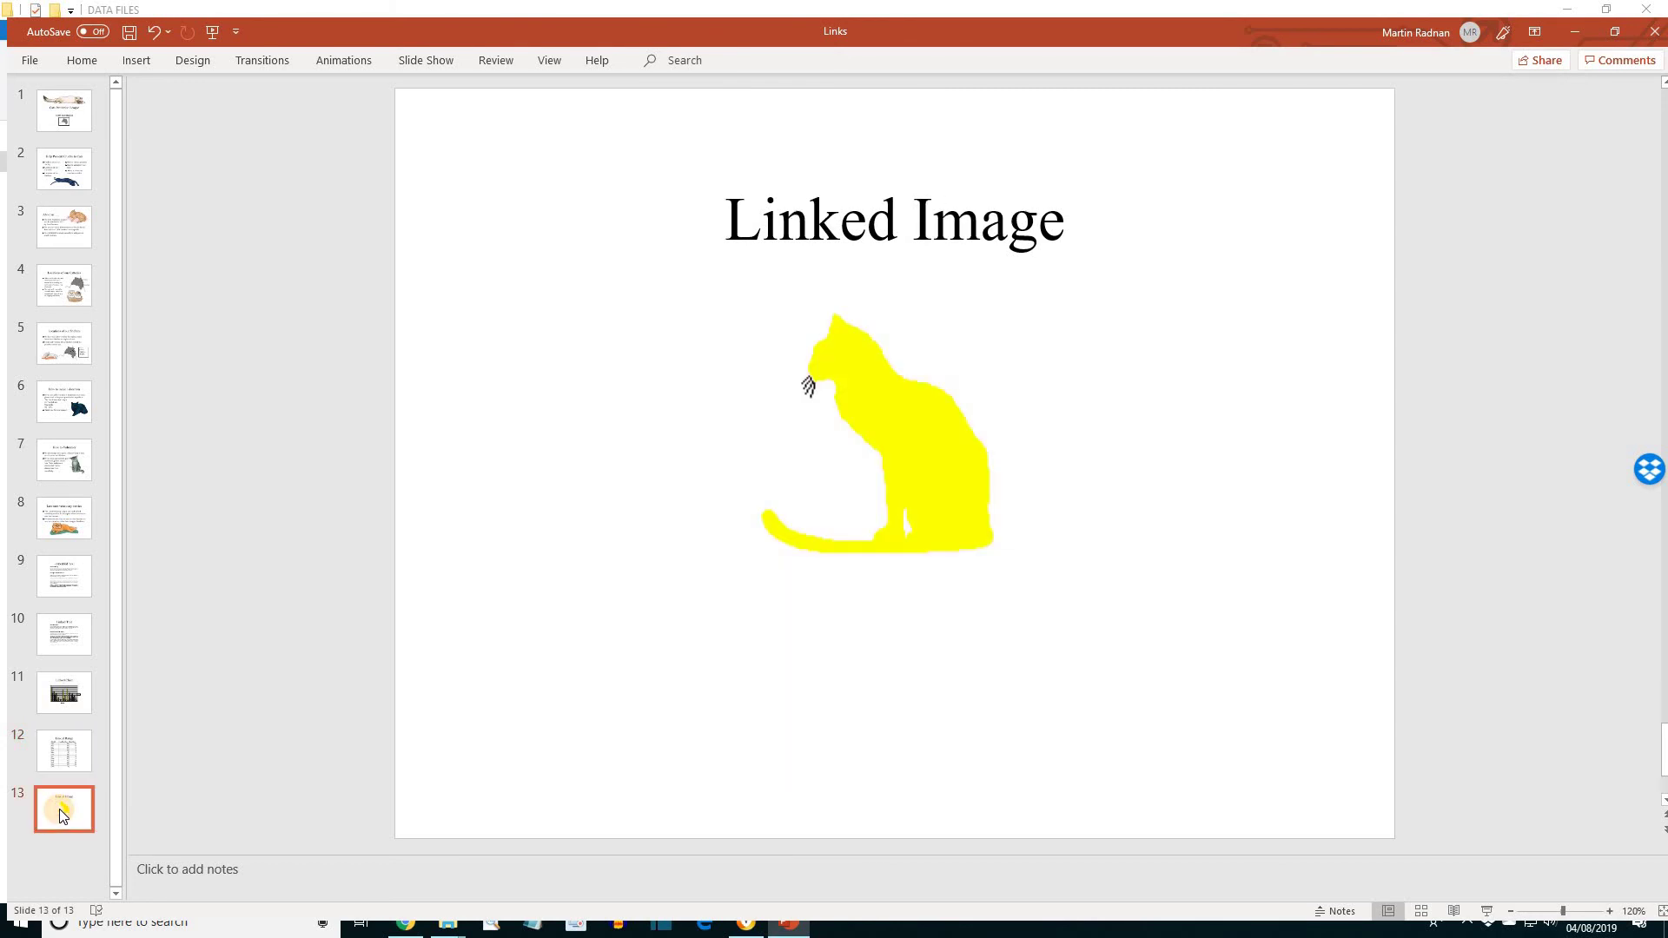